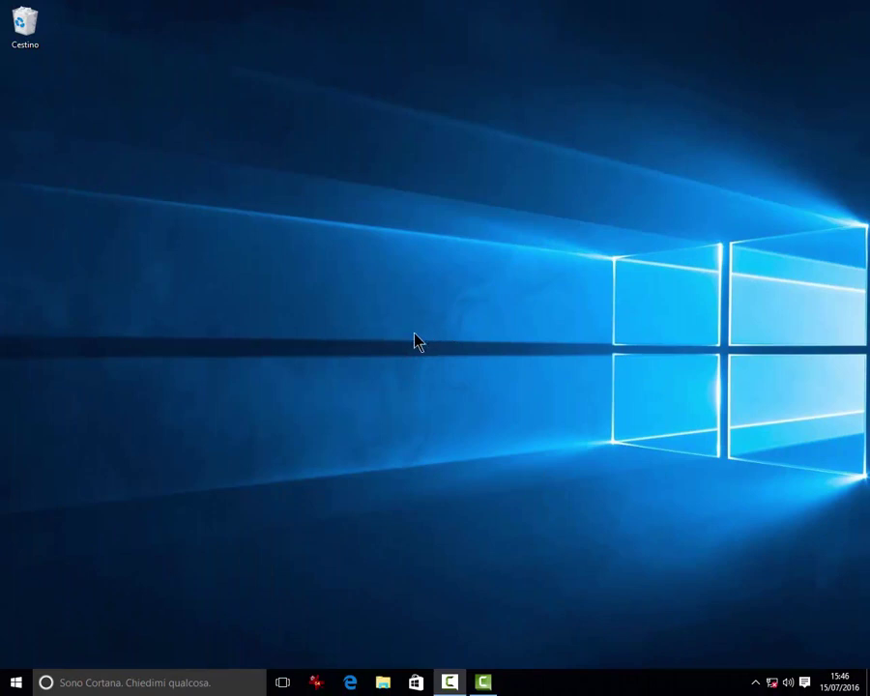
# Step: Open Programmi e funzionalità full screen and view the uninstall options for Microsoft Office Enterprise 2007 and IrfanView 64
pyautogui.rightClick(12, 684)
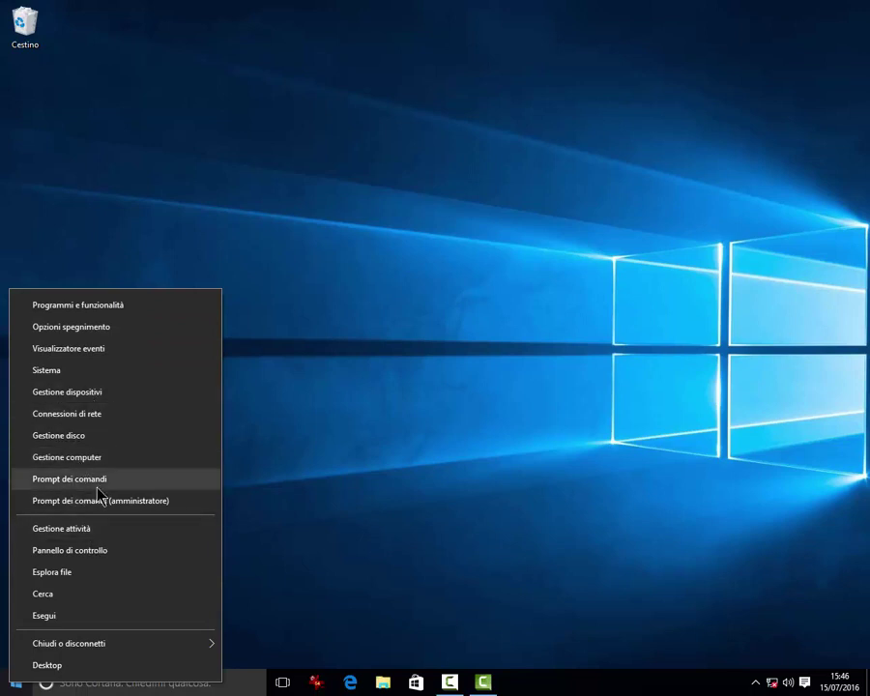
pyautogui.click(72, 306)
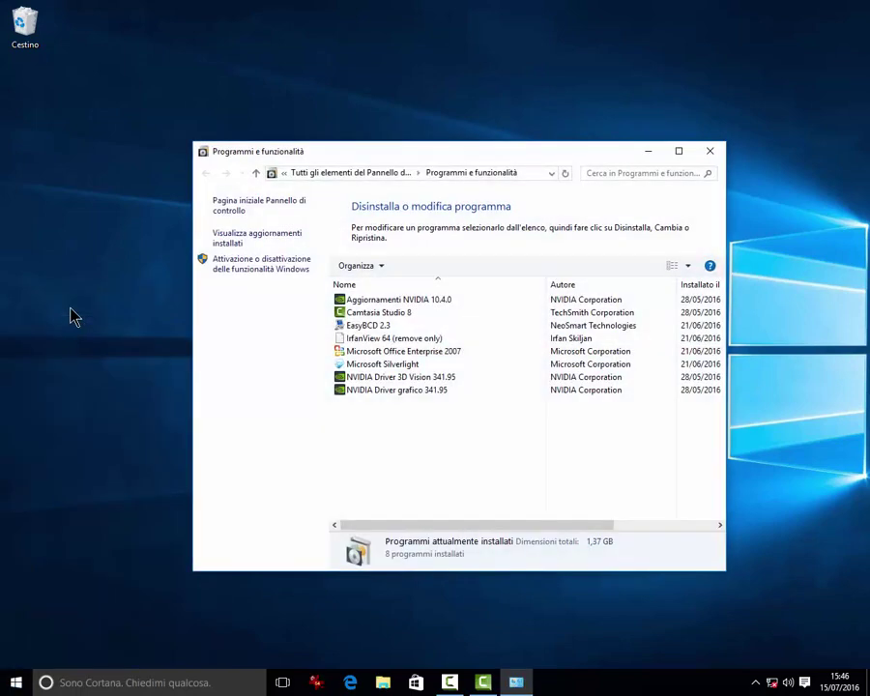
pyautogui.click(679, 152)
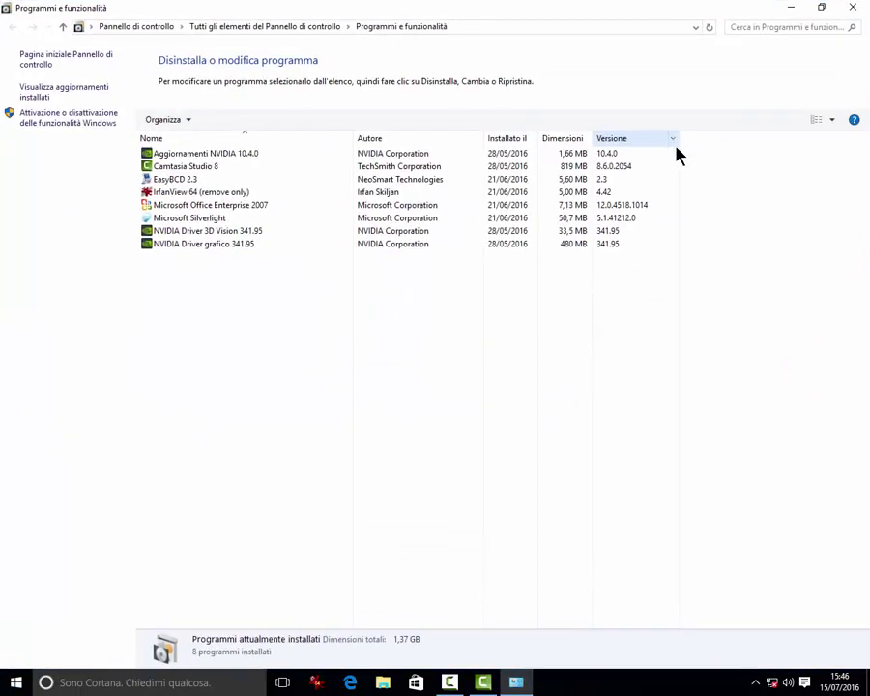
pyautogui.click(186, 181)
pyautogui.press('Down')
pyautogui.press('Down')
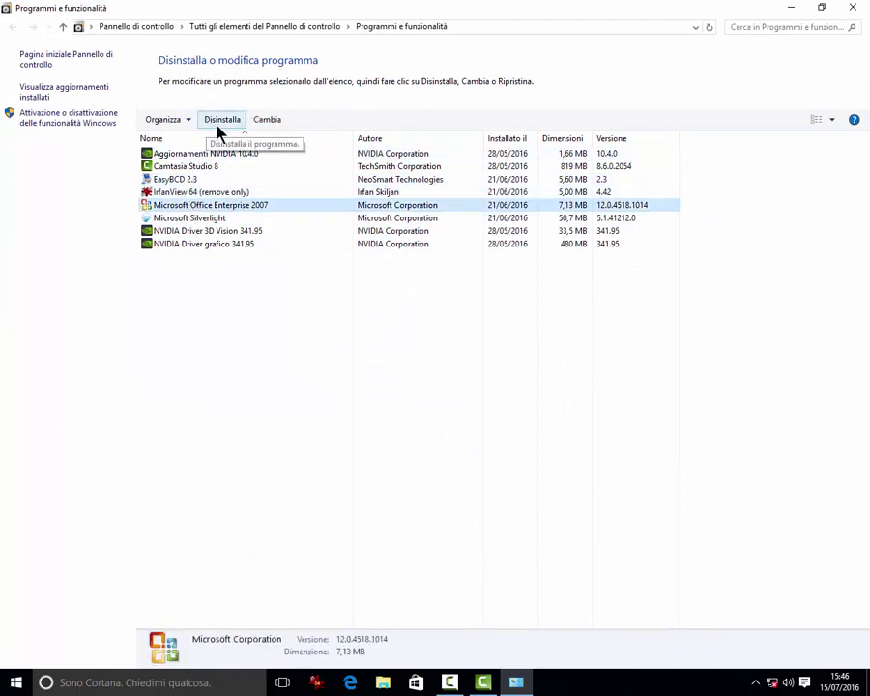
pyautogui.rightClick(174, 193)
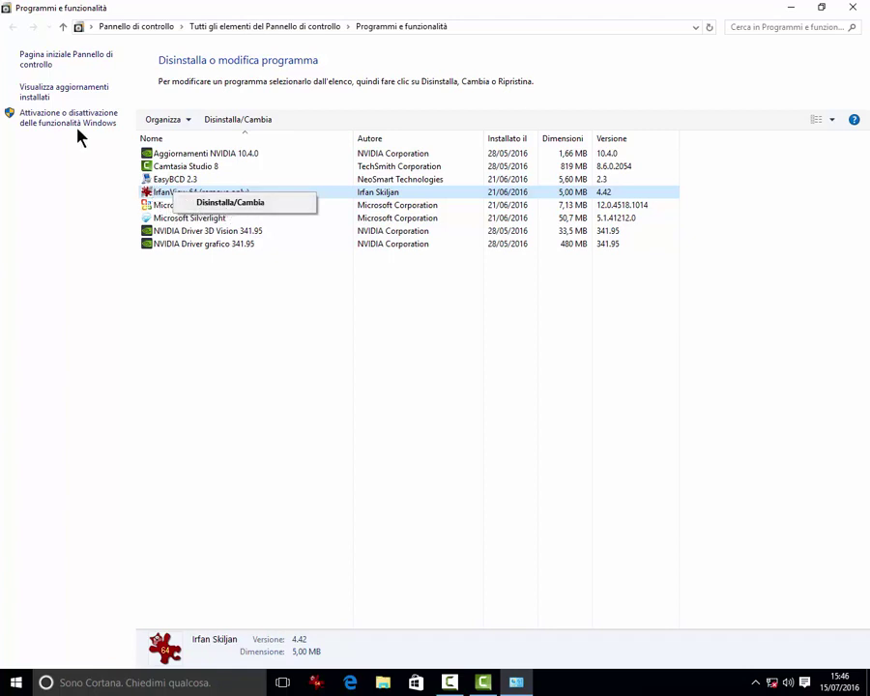
# Step: View the installed updates, selecting Security Update for Adobe Flash Player, and browse the Windows features list without changing any feature
pyautogui.click(29, 91)
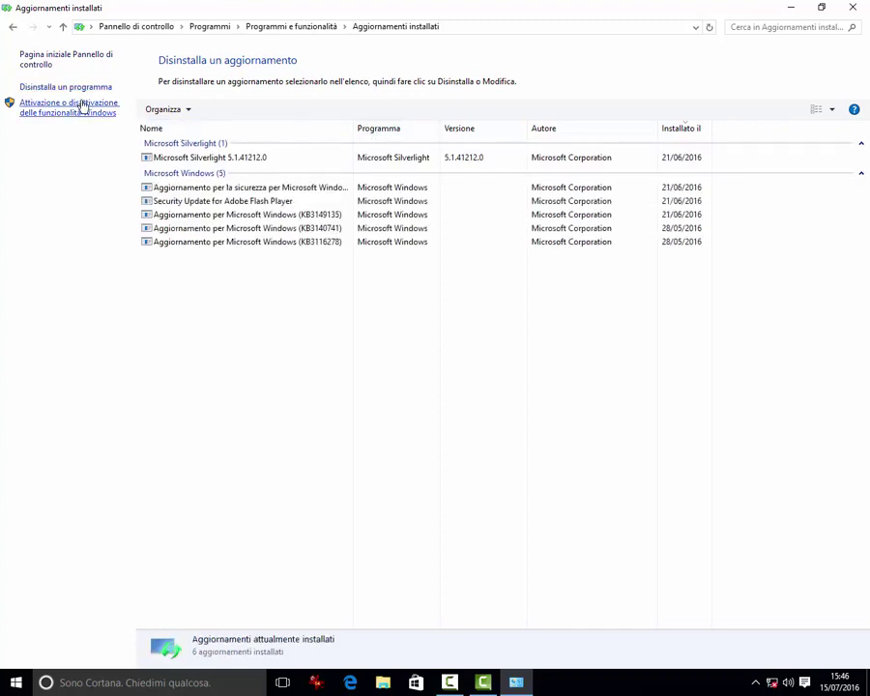
pyautogui.click(190, 206)
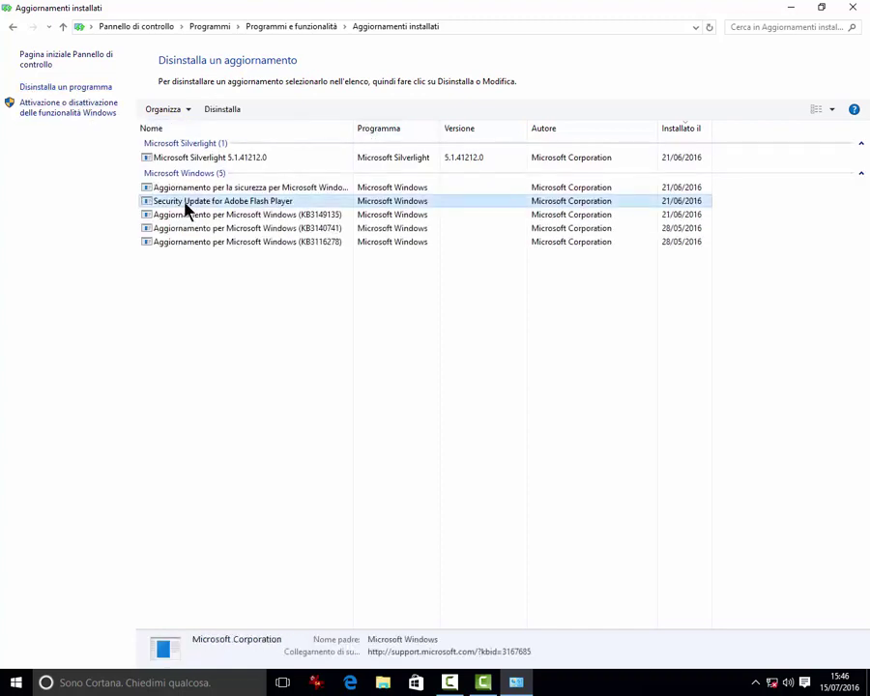
pyautogui.click(70, 110)
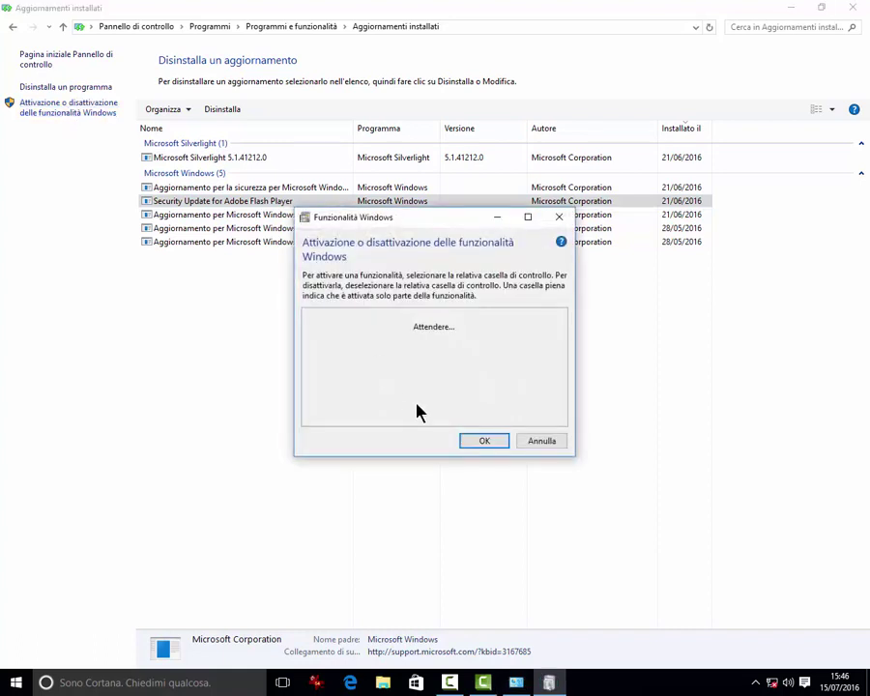
pyautogui.moveTo(561, 334); pyautogui.dragTo(560, 399)
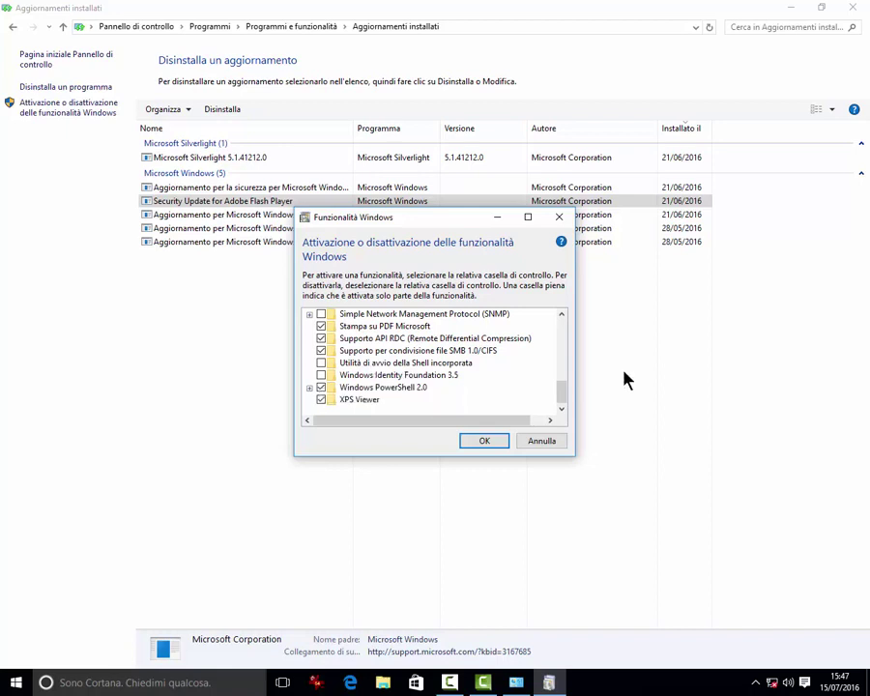
pyautogui.moveTo(561, 401); pyautogui.dragTo(561, 331)
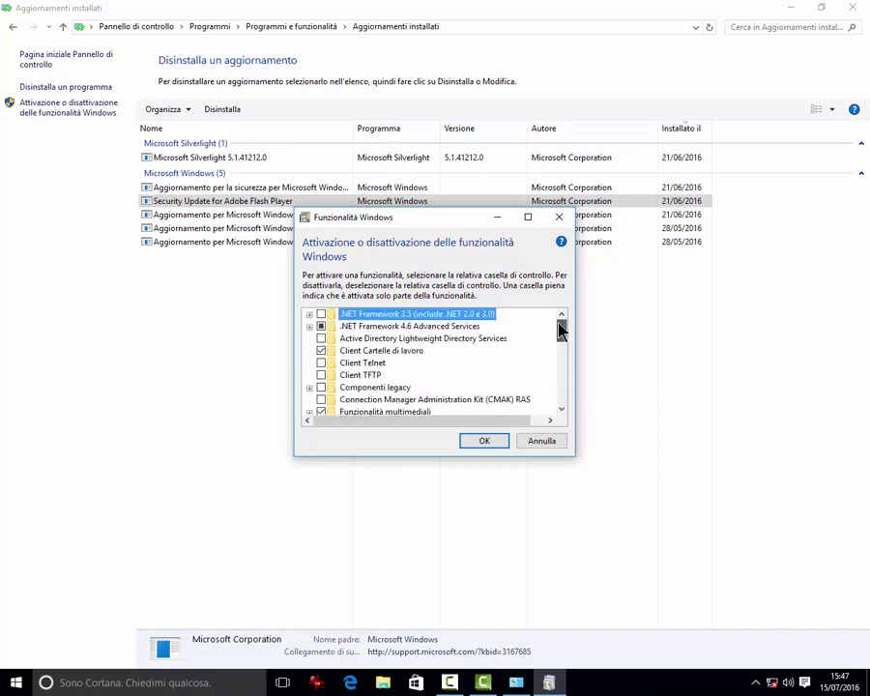
pyautogui.click(543, 442)
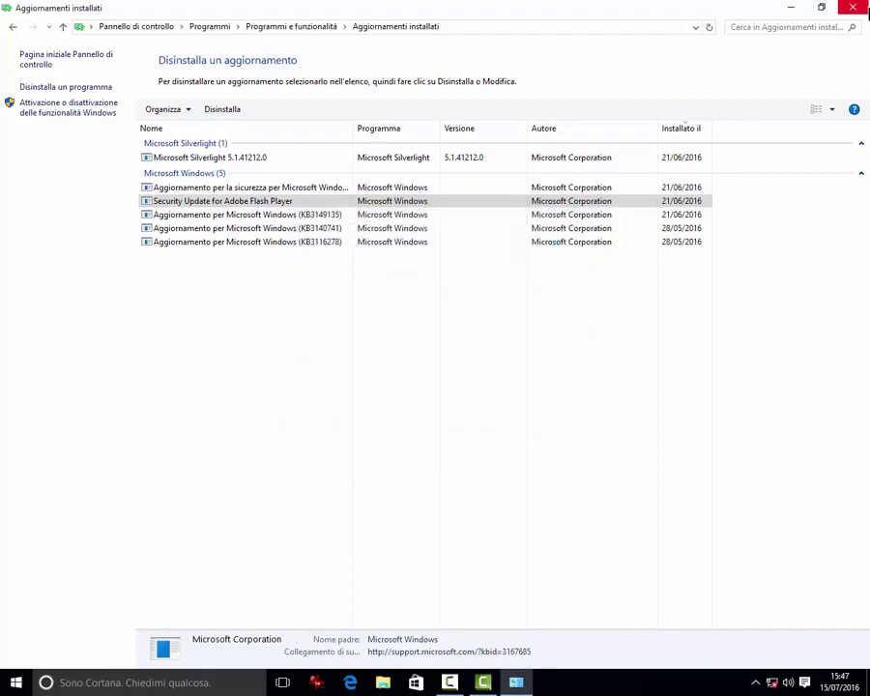
pyautogui.click(853, 7)
# Step: Open the power options, collapse and expand the additional plans, and view the plan creation page and the Prestazioni elevate plan settings
pyautogui.rightClick(15, 683)
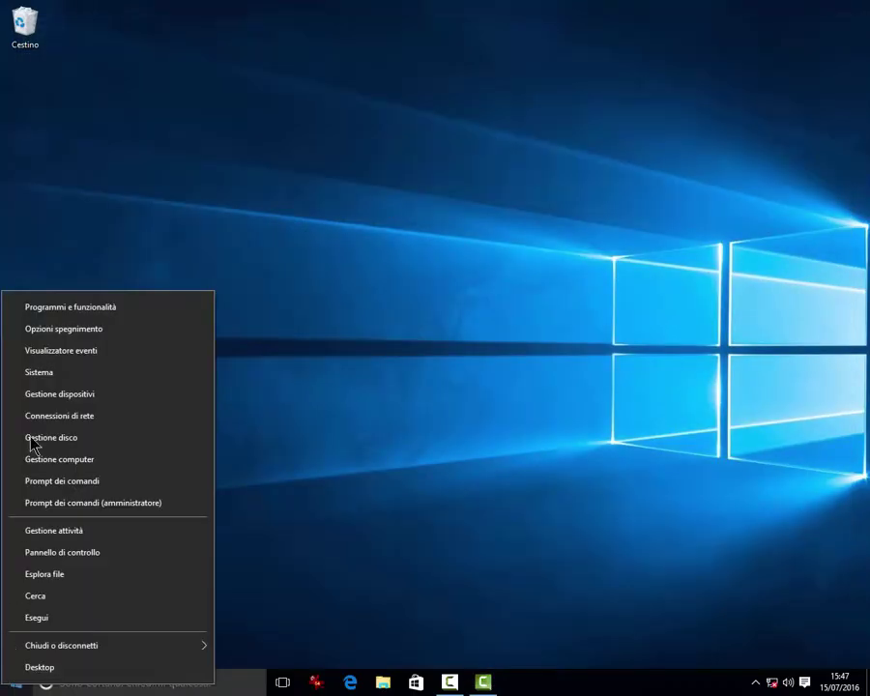
pyautogui.click(36, 329)
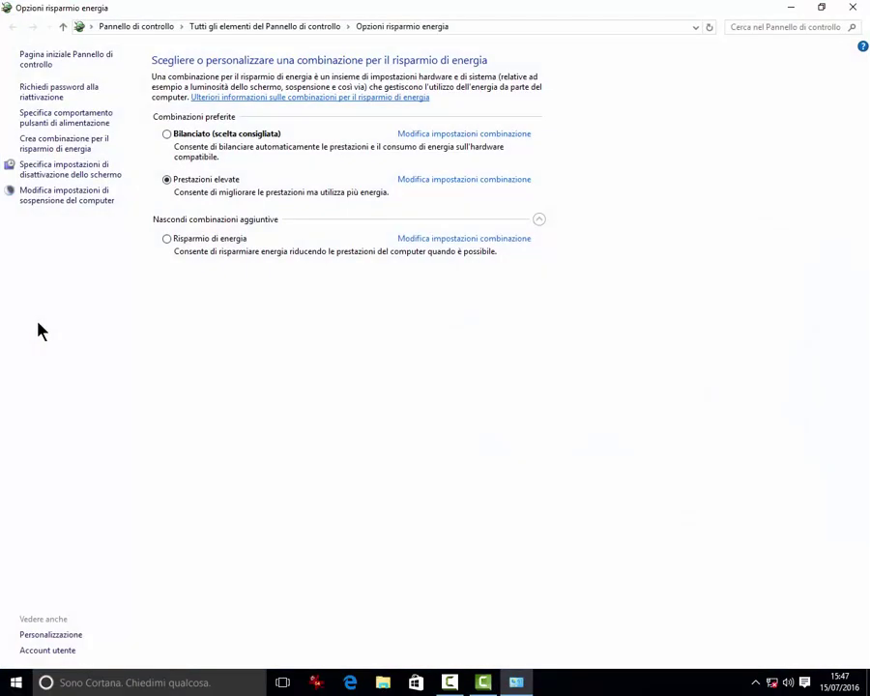
pyautogui.click(540, 221)
pyautogui.click(539, 222)
pyautogui.click(46, 146)
pyautogui.click(440, 182)
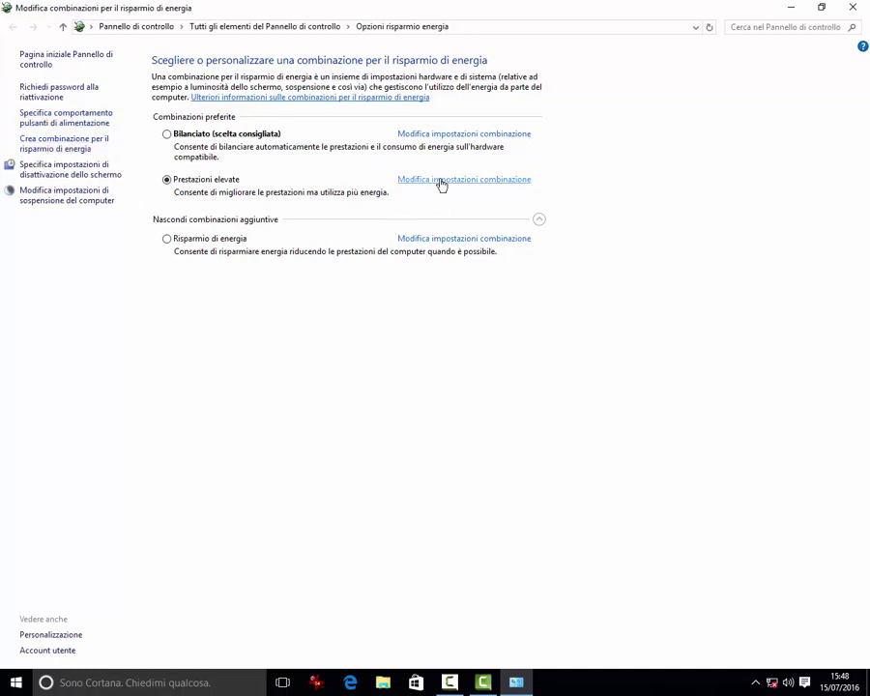
pyautogui.click(12, 27)
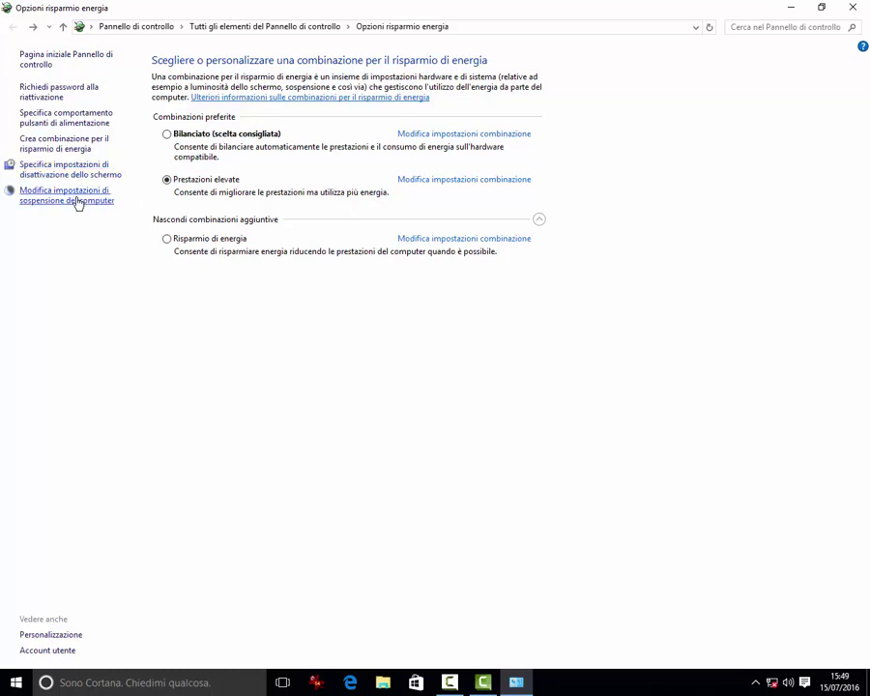
pyautogui.click(435, 182)
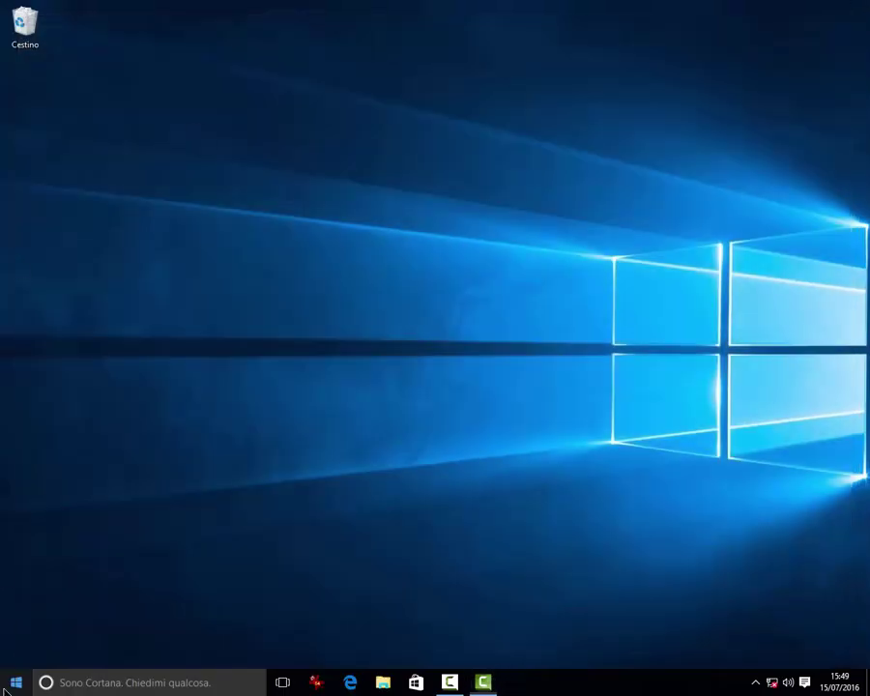
# Step: Open the Event Viewer full screen, expand the custom views and Windows logs, and close it after viewing the event summary
pyautogui.rightClick(5, 688)
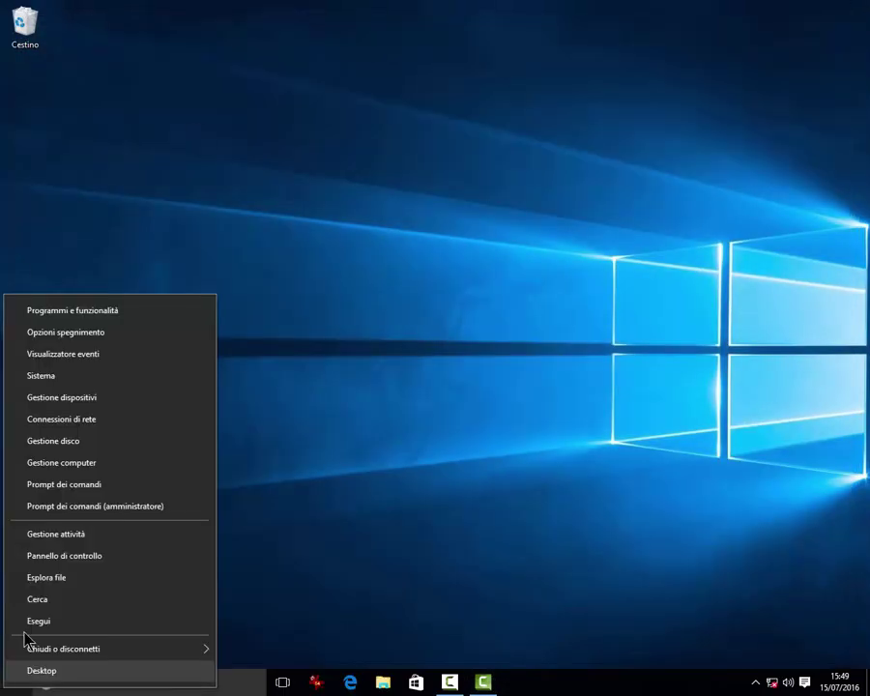
pyautogui.click(101, 355)
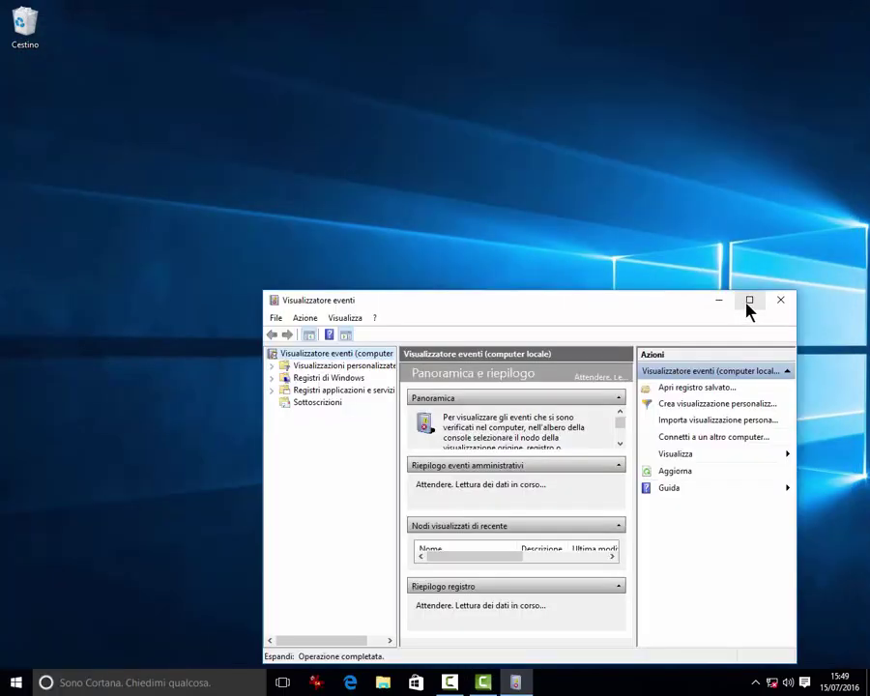
pyautogui.click(749, 298)
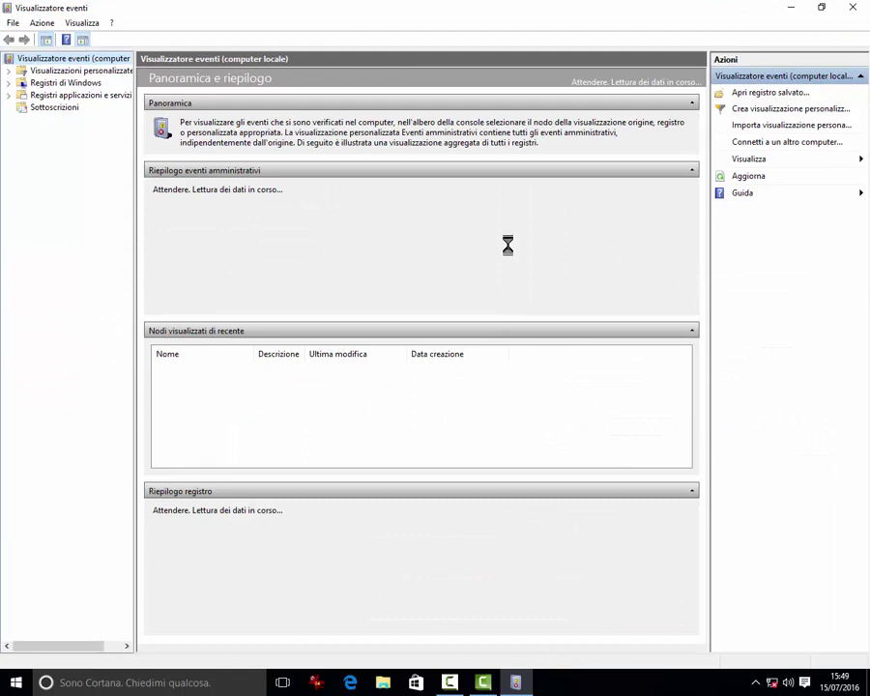
pyautogui.click(9, 70)
pyautogui.click(9, 95)
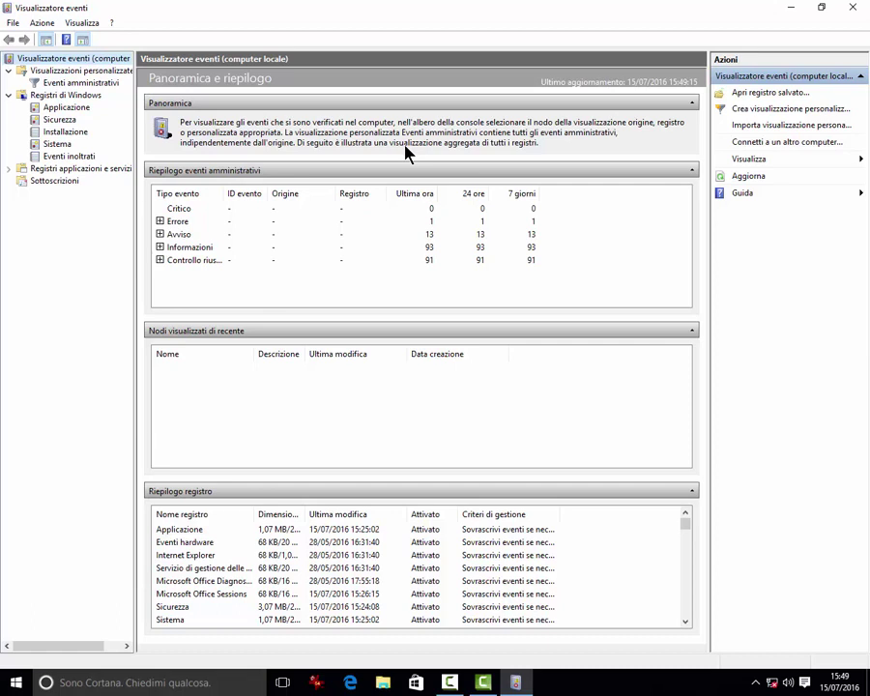
pyautogui.click(854, 12)
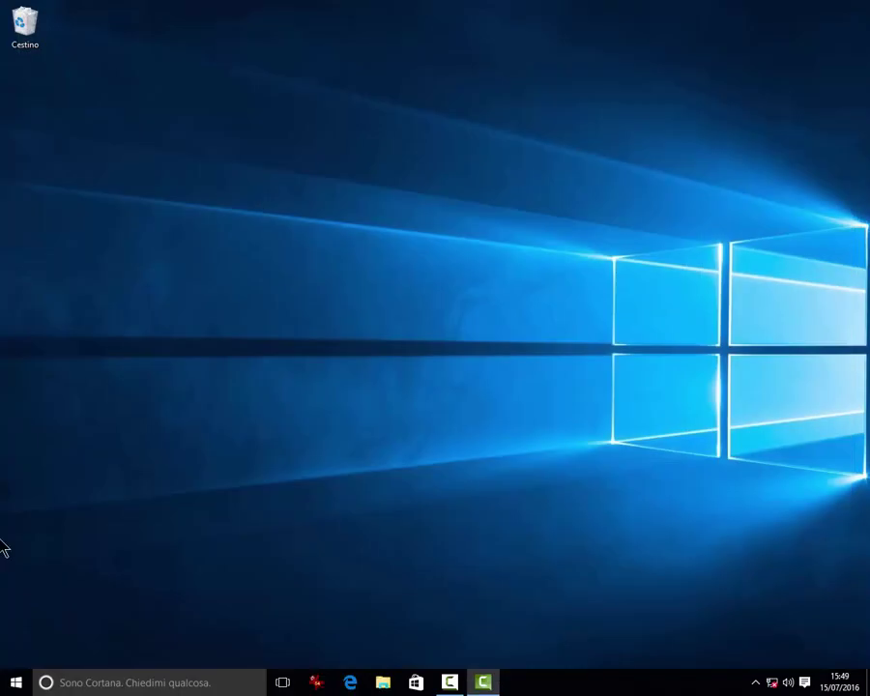
# Step: View the basic system information and the advanced system settings, cancelling without changes and closing the system window
pyautogui.rightClick(15, 682)
pyautogui.click(36, 383)
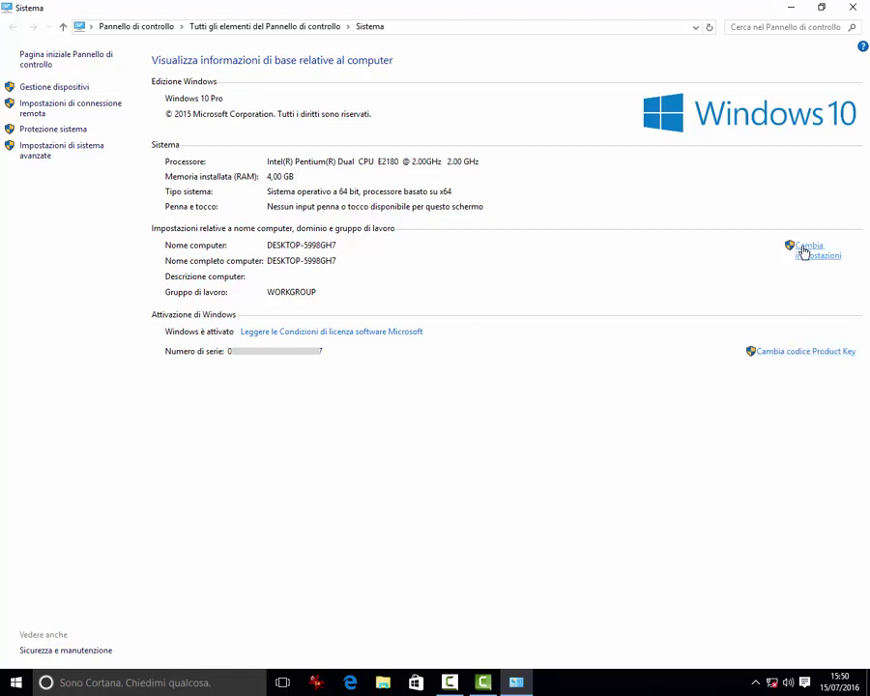
pyautogui.click(25, 152)
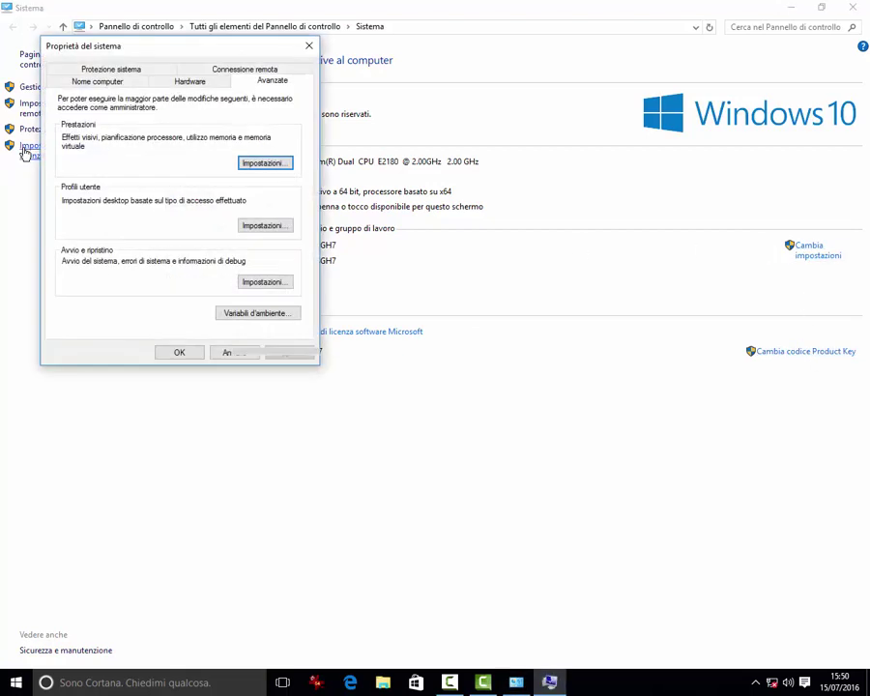
pyautogui.click(227, 354)
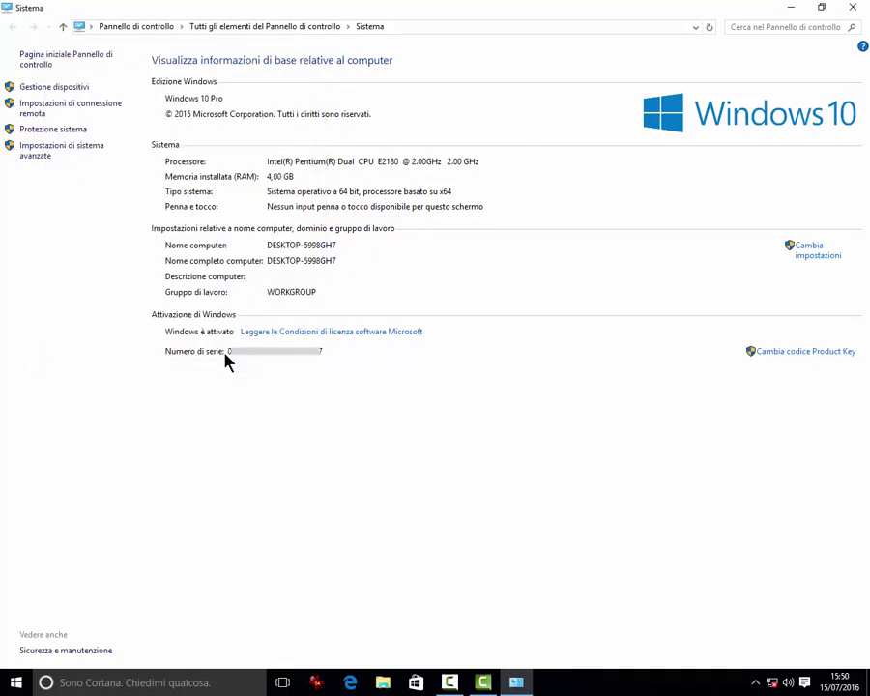
pyautogui.click(856, 8)
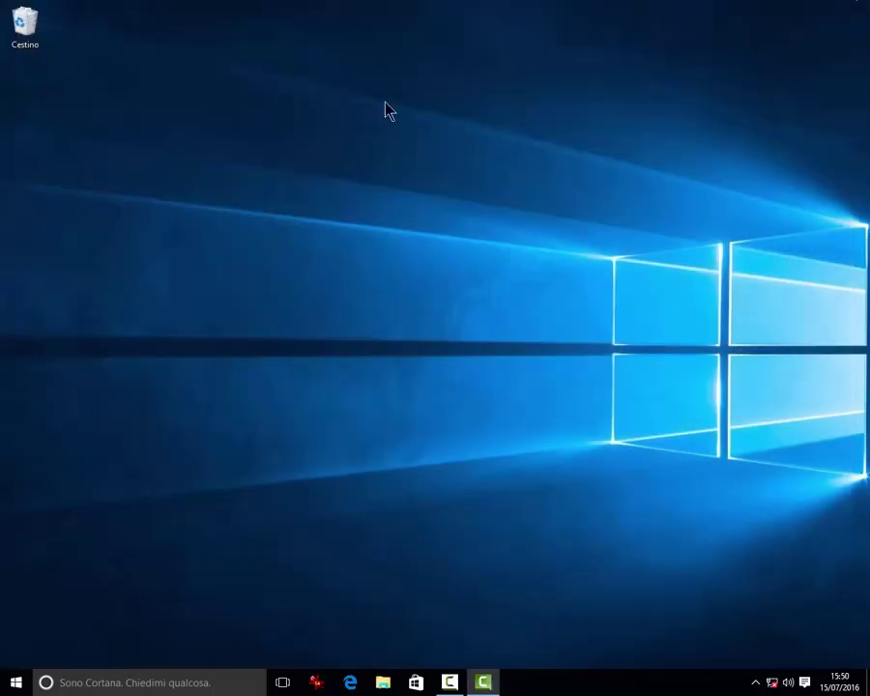
# Step: Inspect the audio, computer and print queue categories in Device Manager, including the actions available for Microsoft Print to PDF
pyautogui.rightClick(15, 681)
pyautogui.click(87, 398)
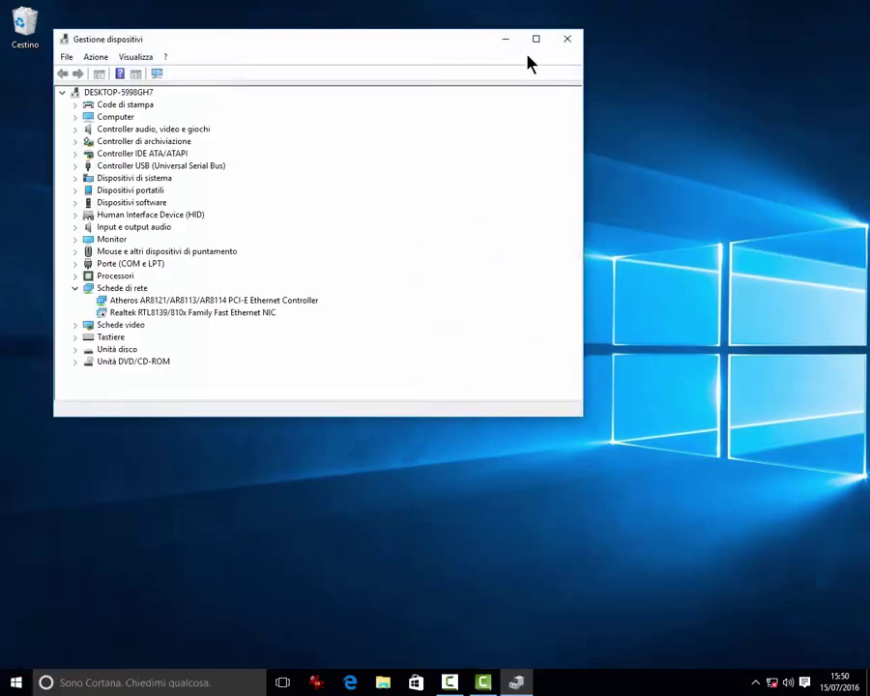
pyautogui.click(533, 41)
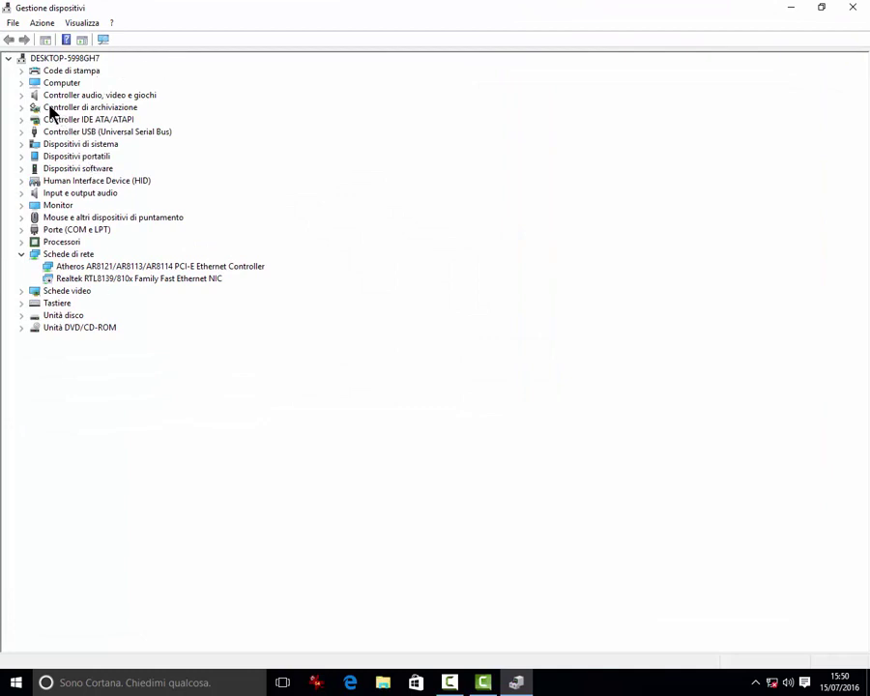
pyautogui.click(20, 96)
pyautogui.click(23, 83)
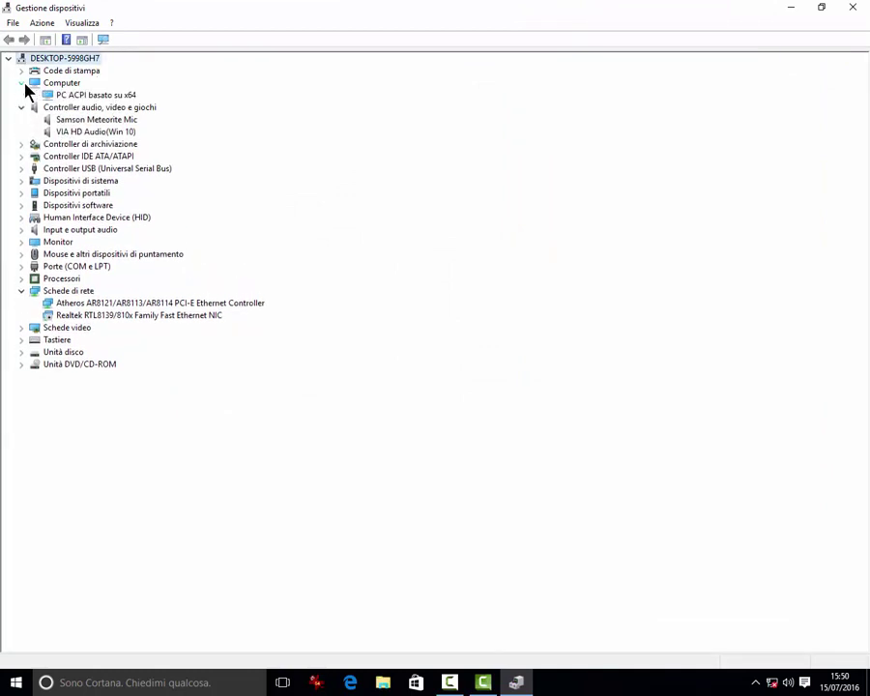
pyautogui.click(20, 72)
pyautogui.rightClick(65, 112)
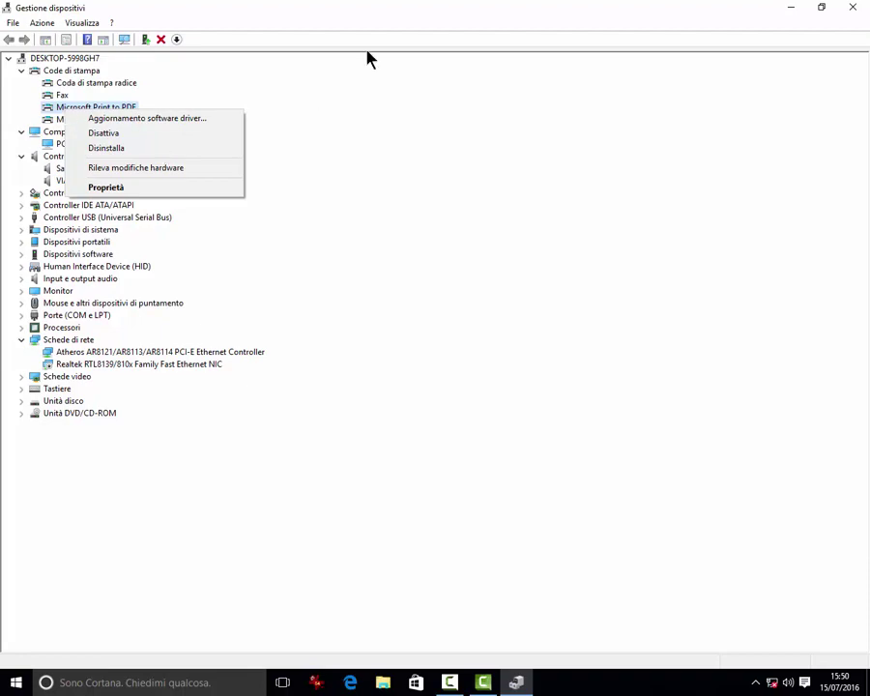
pyautogui.click(853, 7)
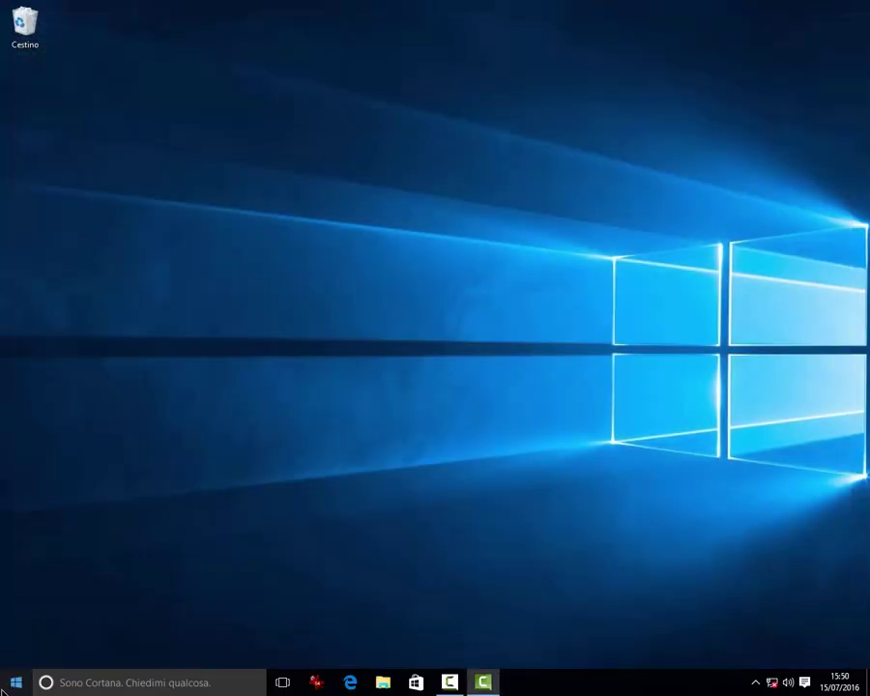
# Step: Open the network connections and view the actions available for the Ethernet 2 and Ethernet adapters before returning to the desktop
pyautogui.press('super+x')
pyautogui.click(83, 424)
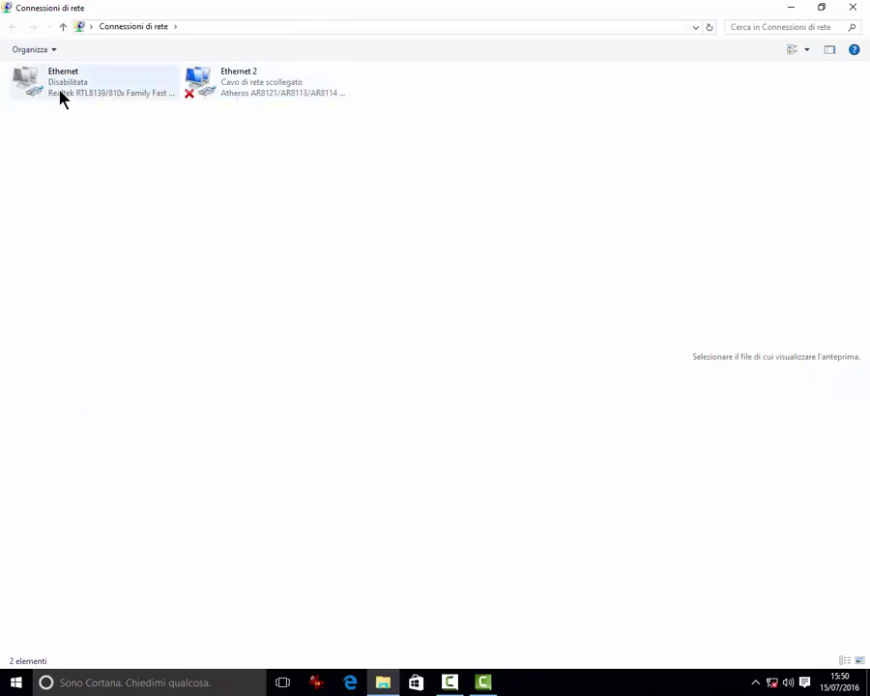
pyautogui.click(236, 98)
pyautogui.rightClick(234, 93)
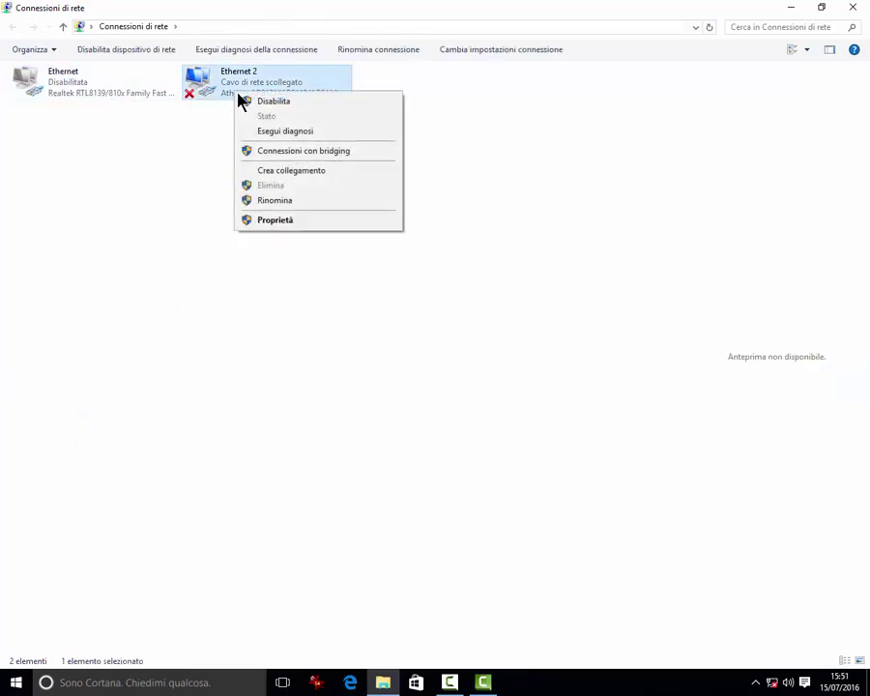
pyautogui.rightClick(92, 81)
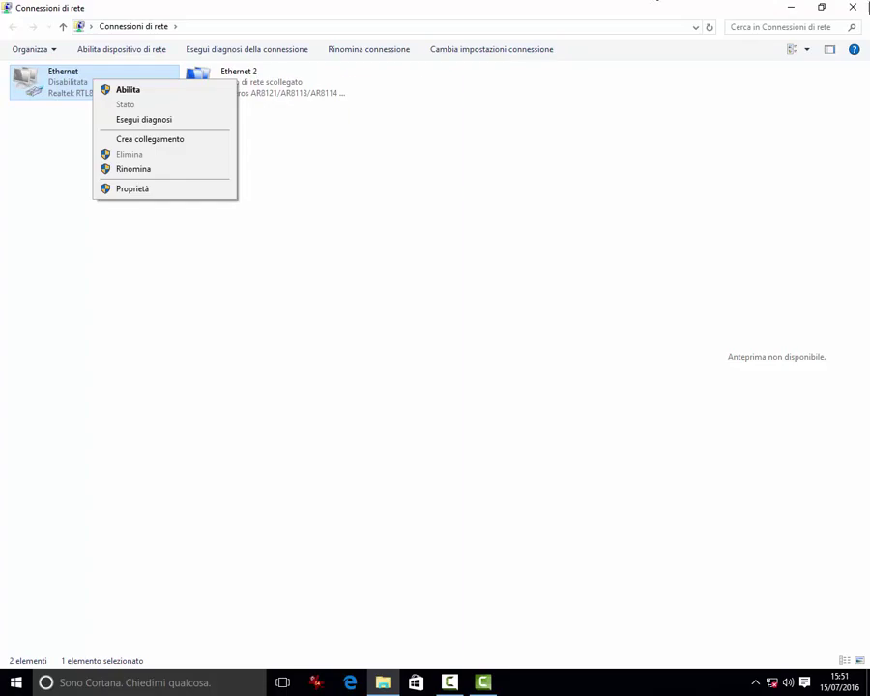
pyautogui.press('super+d')
# Step: Open Disk Management full screen, view the actions available for the C:, G: and E: partitions, and close it
pyautogui.rightClick(14, 682)
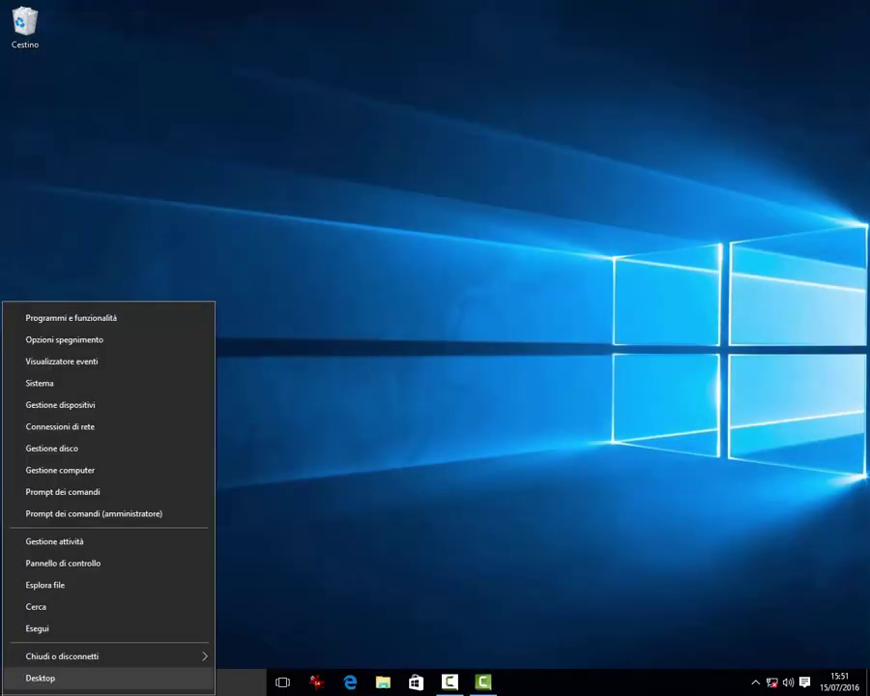
pyautogui.click(50, 452)
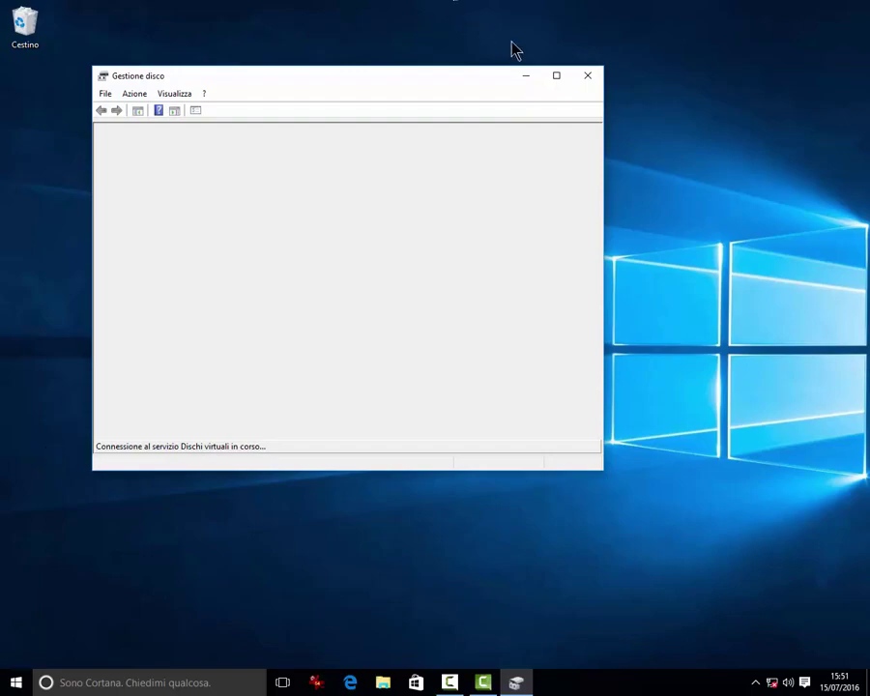
pyautogui.click(560, 77)
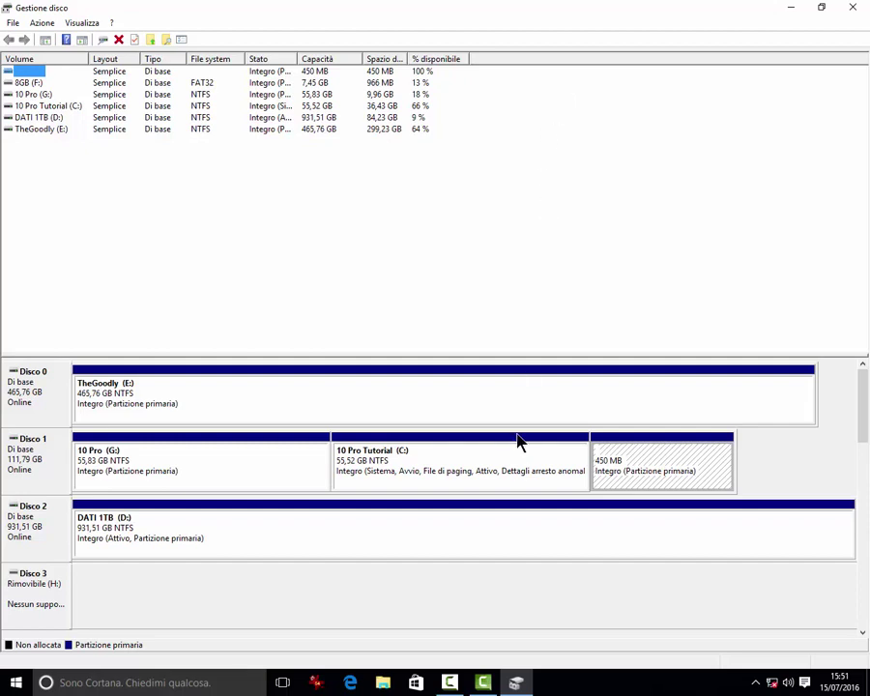
pyautogui.rightClick(504, 469)
pyautogui.rightClick(257, 472)
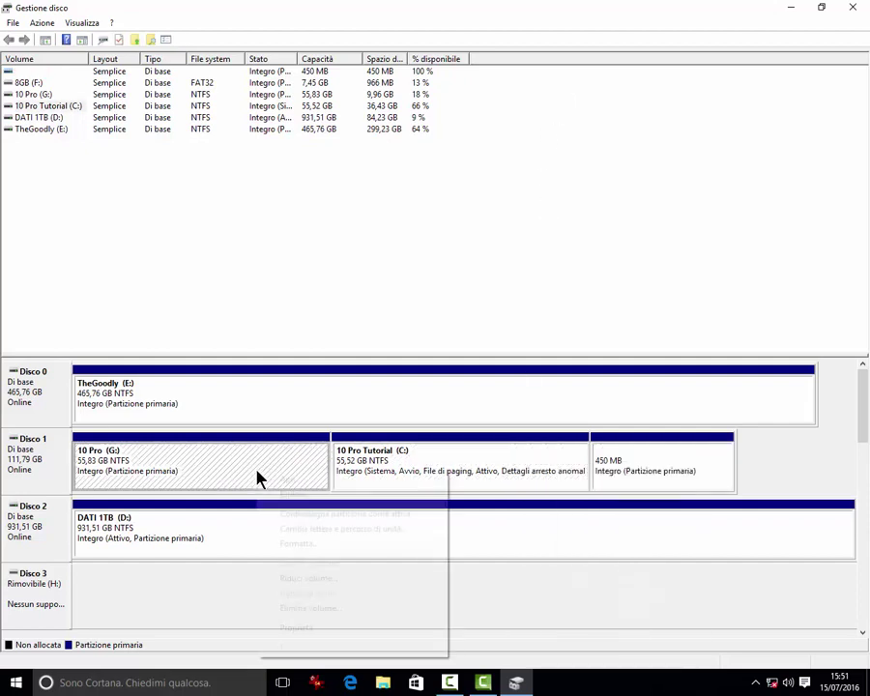
pyautogui.rightClick(257, 420)
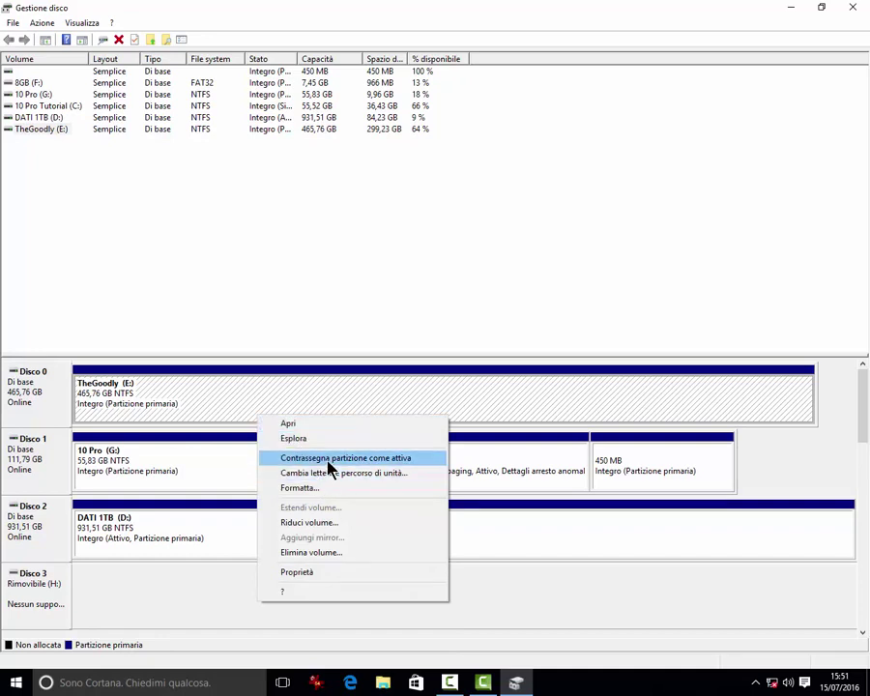
pyautogui.click(854, 10)
pyautogui.click(853, 10)
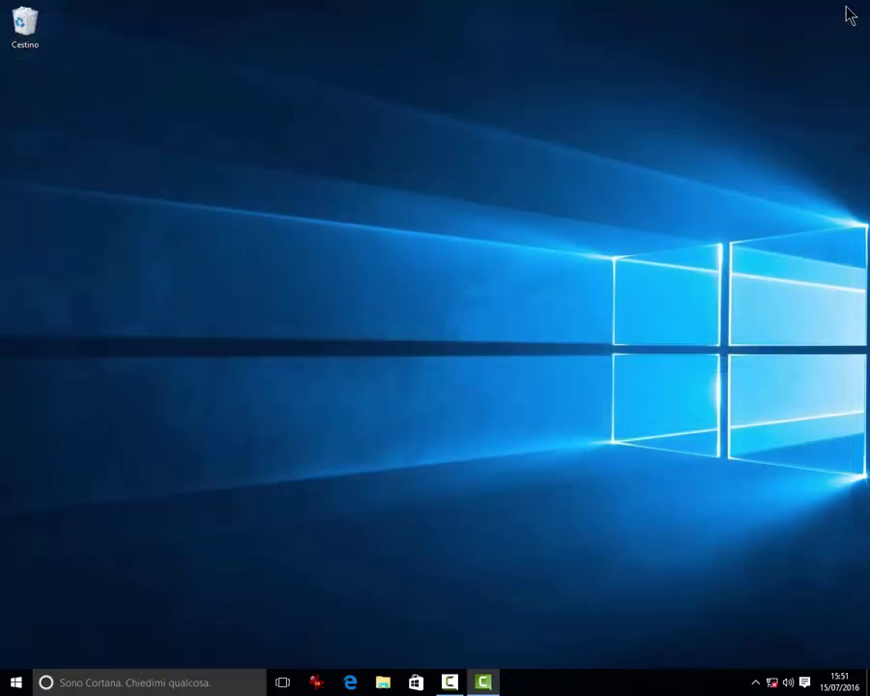
# Step: Open Computer Management full screen, look over its system tools, storage and services tree, and close it
pyautogui.rightClick(5, 688)
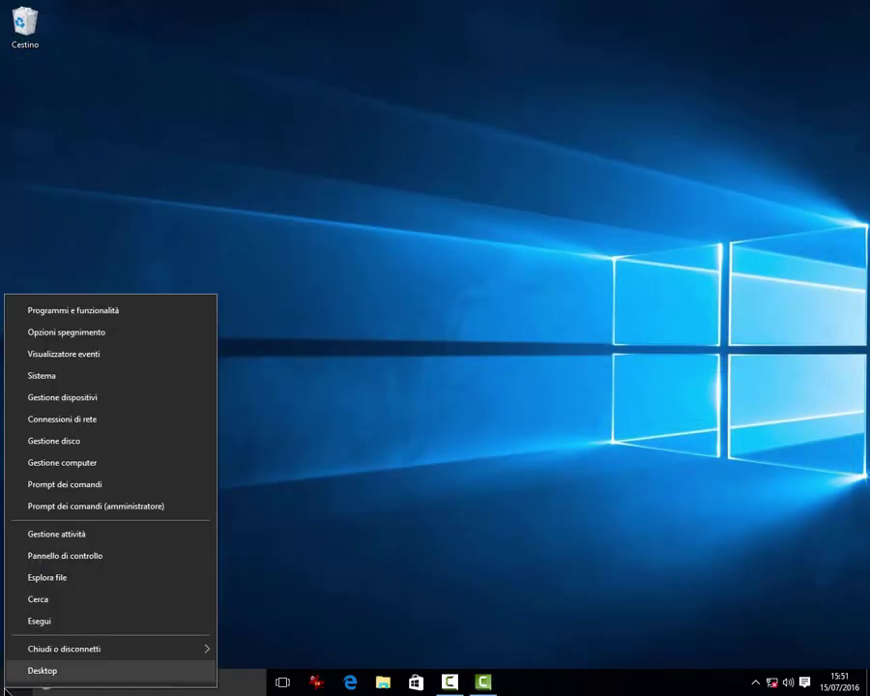
pyautogui.click(38, 464)
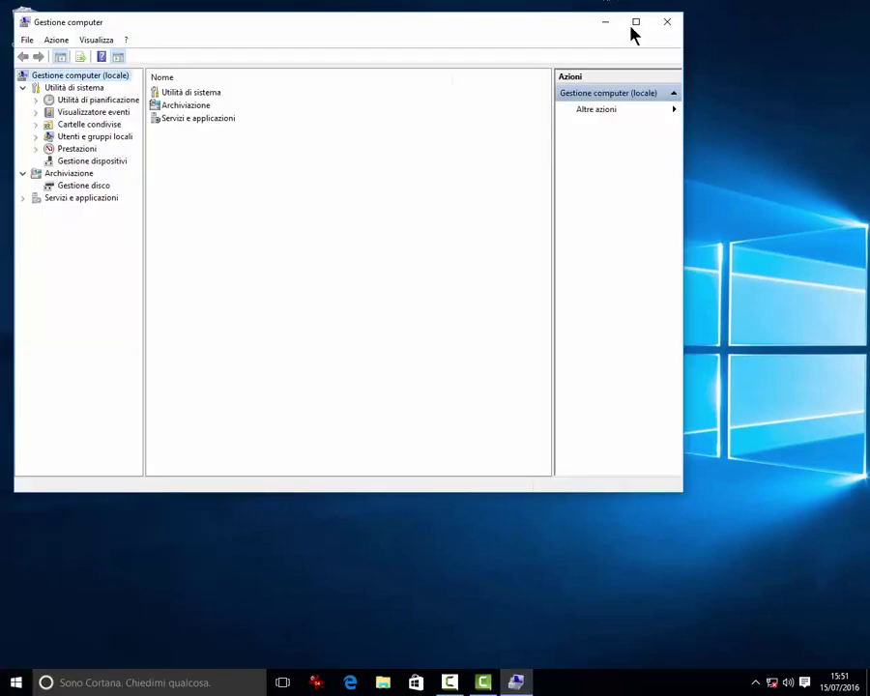
pyautogui.click(632, 21)
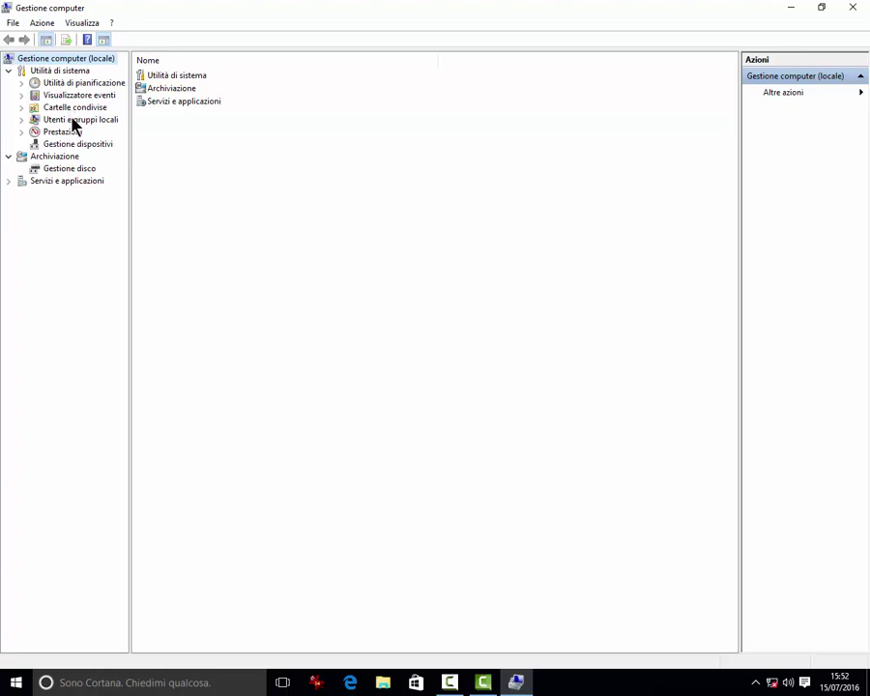
pyautogui.click(858, 6)
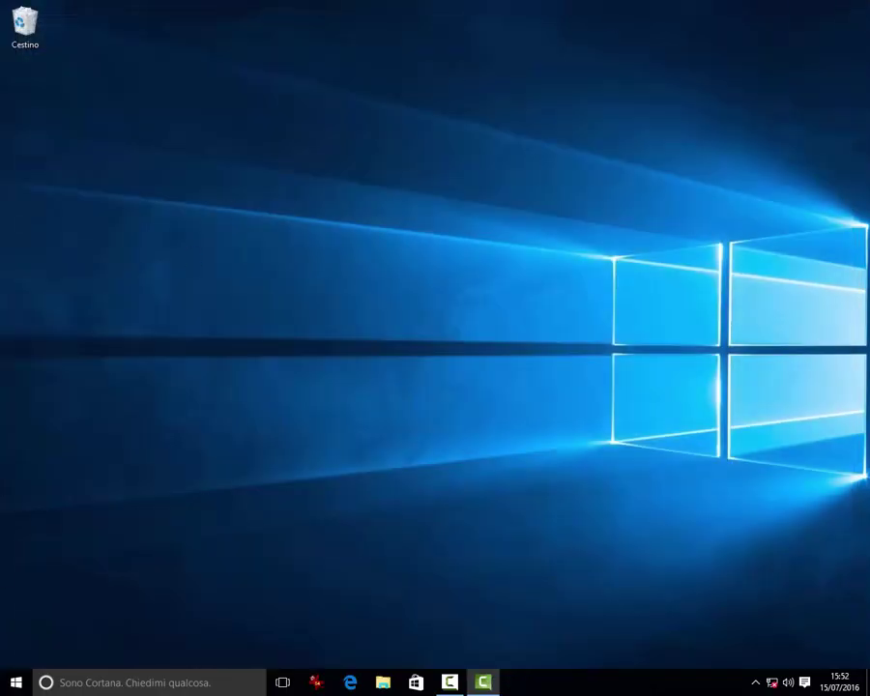
# Step: Open a standard and an administrator Command Prompt, arrange them to compare their starting paths, and close both
pyautogui.rightClick(8, 688)
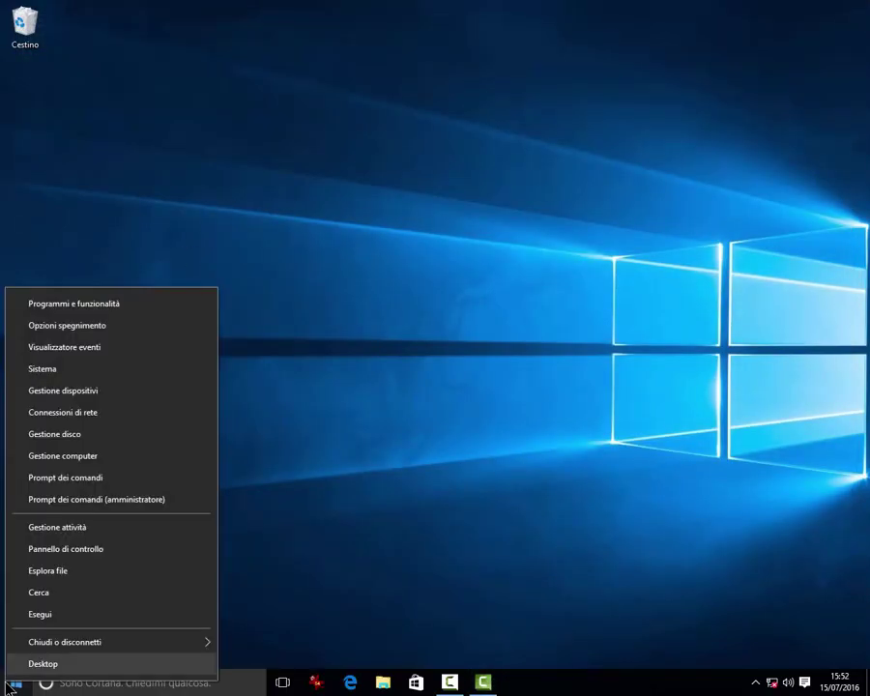
pyautogui.click(34, 483)
pyautogui.rightClick(11, 684)
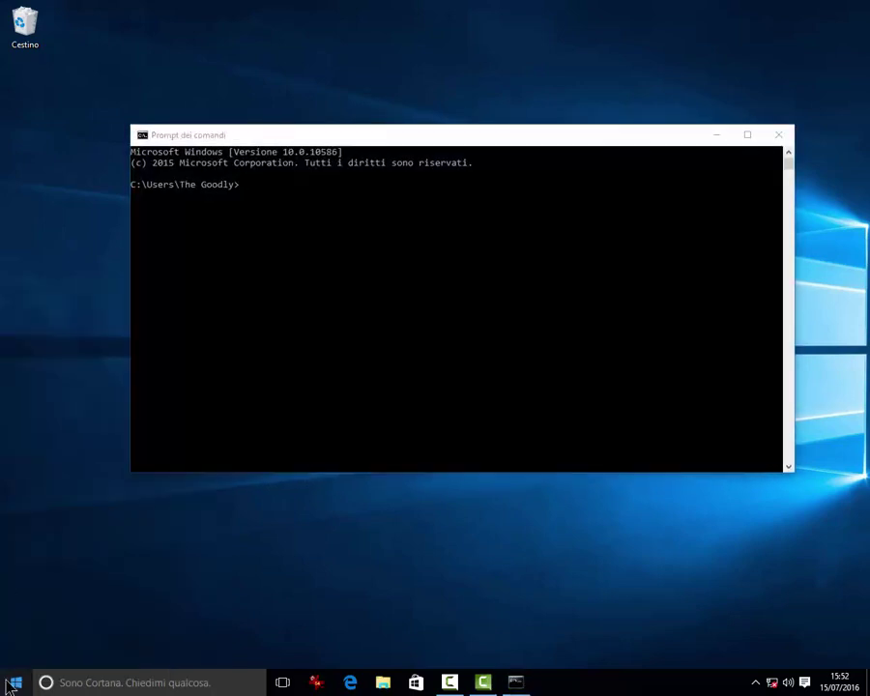
pyautogui.click(16, 498)
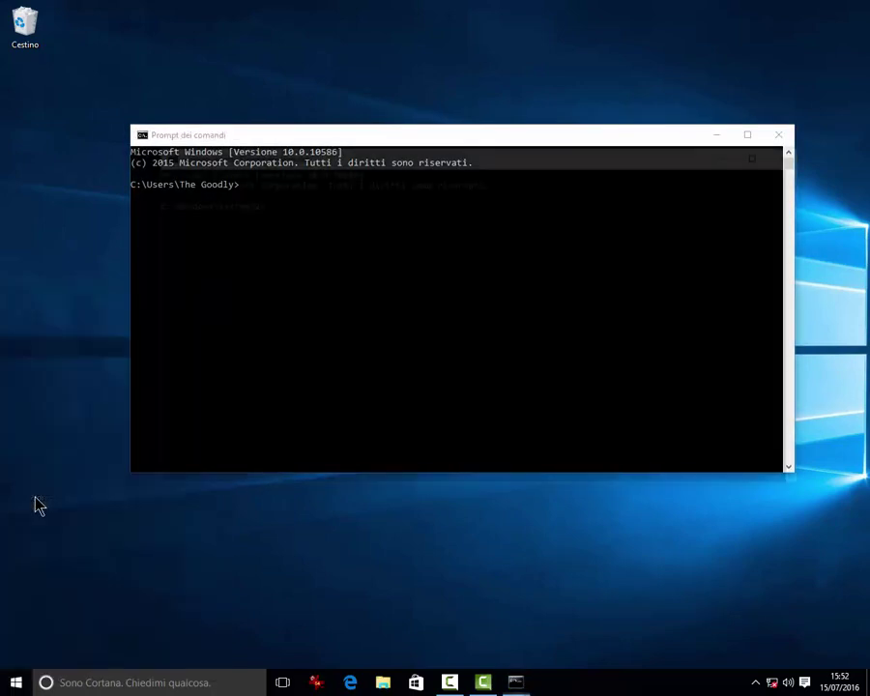
pyautogui.moveTo(434, 157); pyautogui.dragTo(468, 302)
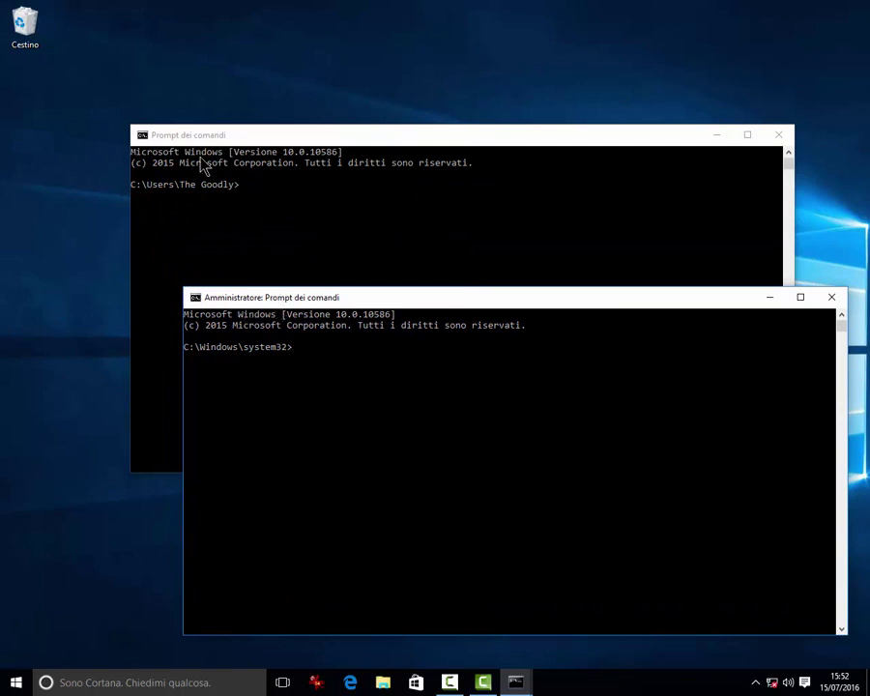
pyautogui.click(778, 134)
pyautogui.hotkey('alt', 'F4')
# Step: Open Task Manager full screen and examine the running processes, the performance graphs and the app history
pyautogui.rightClick(15, 683)
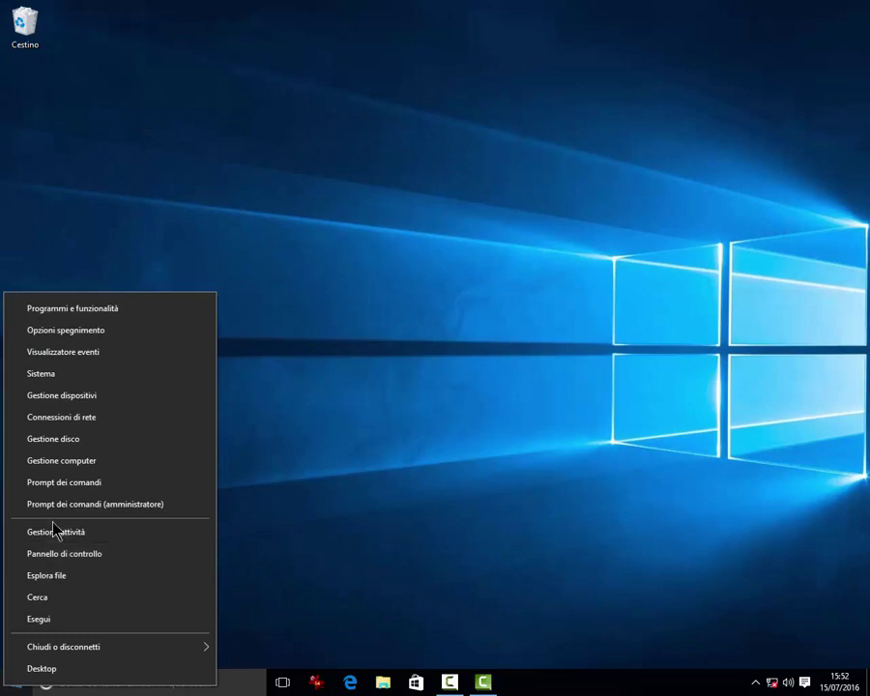
pyautogui.click(56, 531)
pyautogui.click(509, 123)
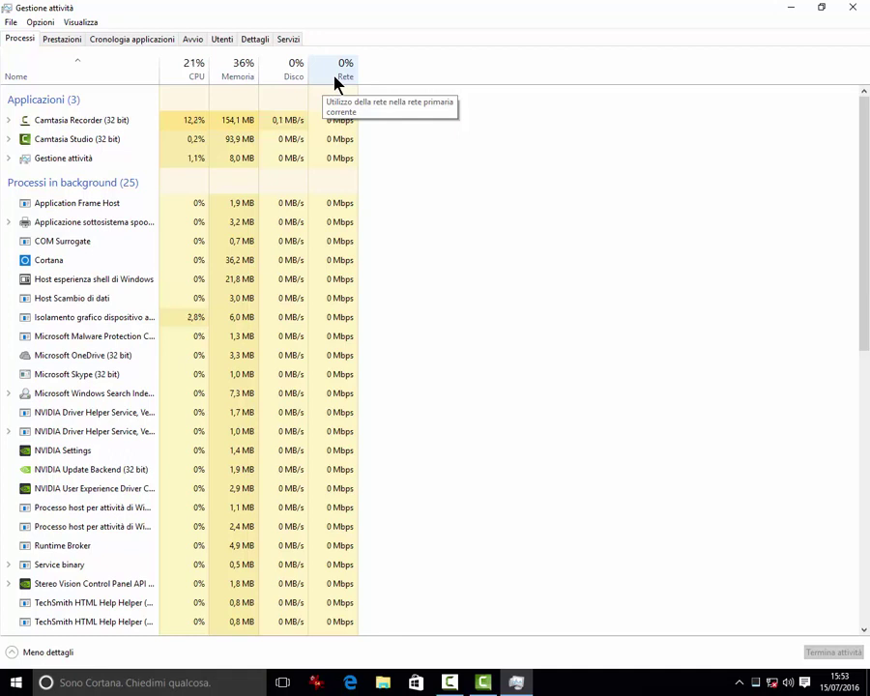
pyautogui.click(62, 39)
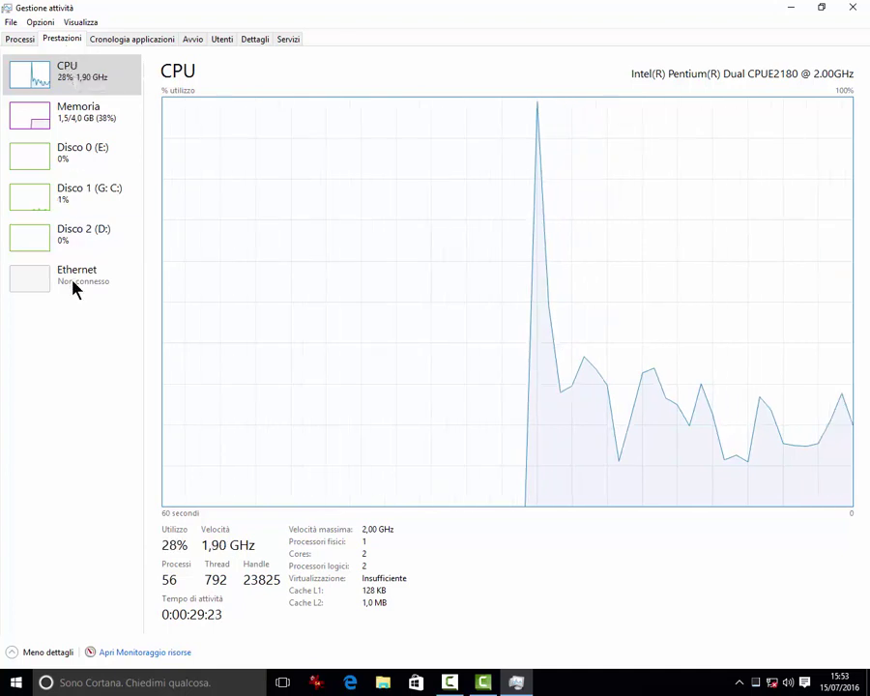
pyautogui.click(120, 42)
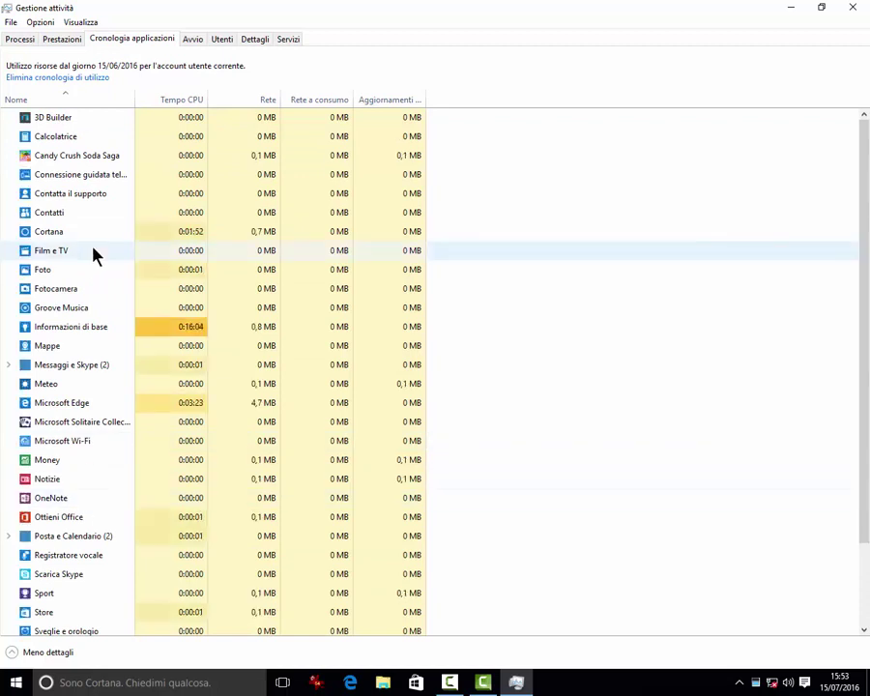
# Step: Examine Task Manager's startup programs, selecting the Microsoft OneDrive and NVIDIA Update Backend entries
pyautogui.click(195, 44)
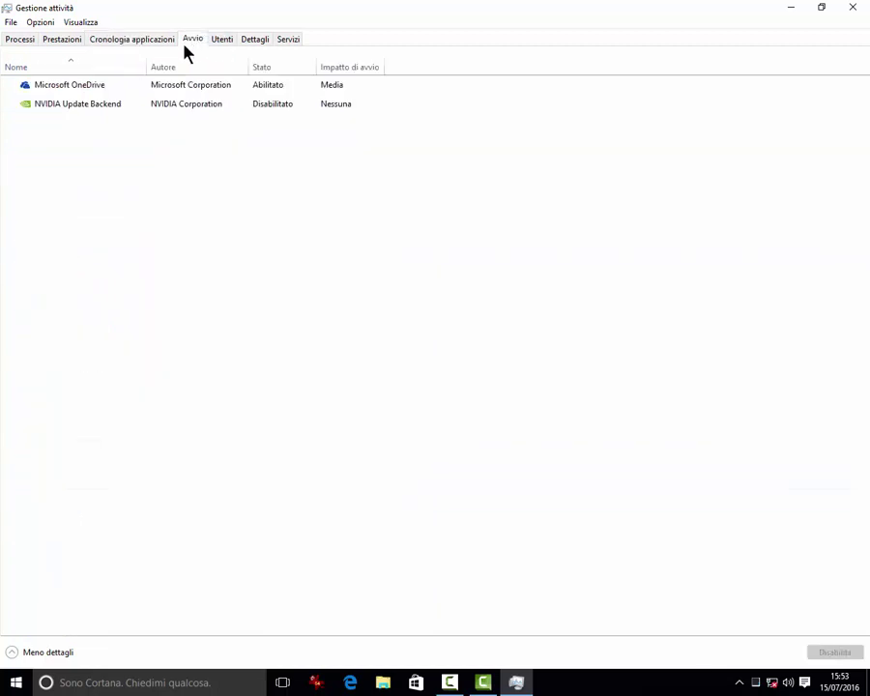
pyautogui.click(77, 93)
pyautogui.click(80, 107)
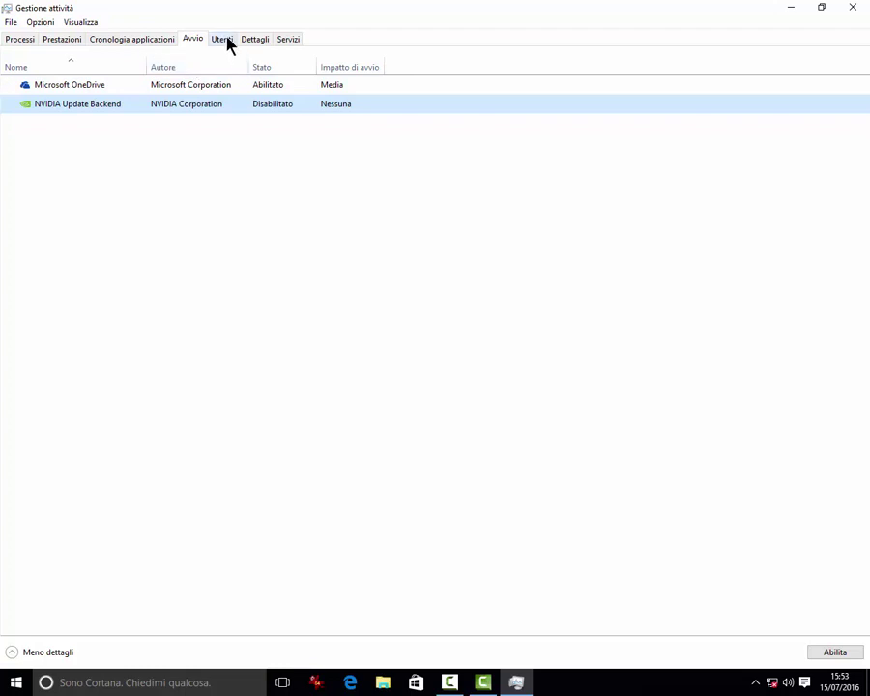
# Step: Review the signed-in user's resource usage, the process details and the services in Task Manager, and close it
pyautogui.click(225, 39)
pyautogui.click(49, 100)
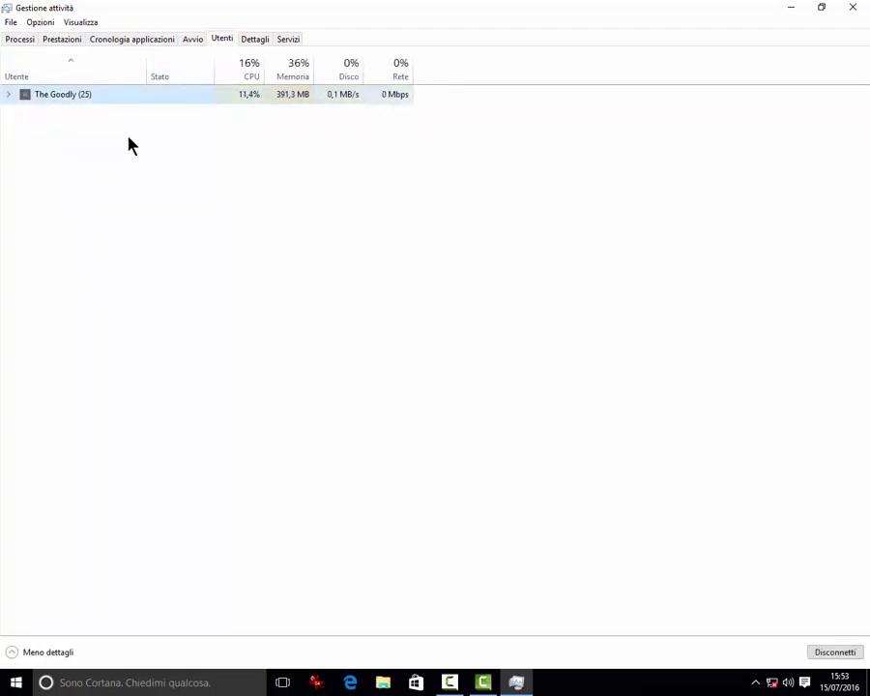
pyautogui.click(249, 41)
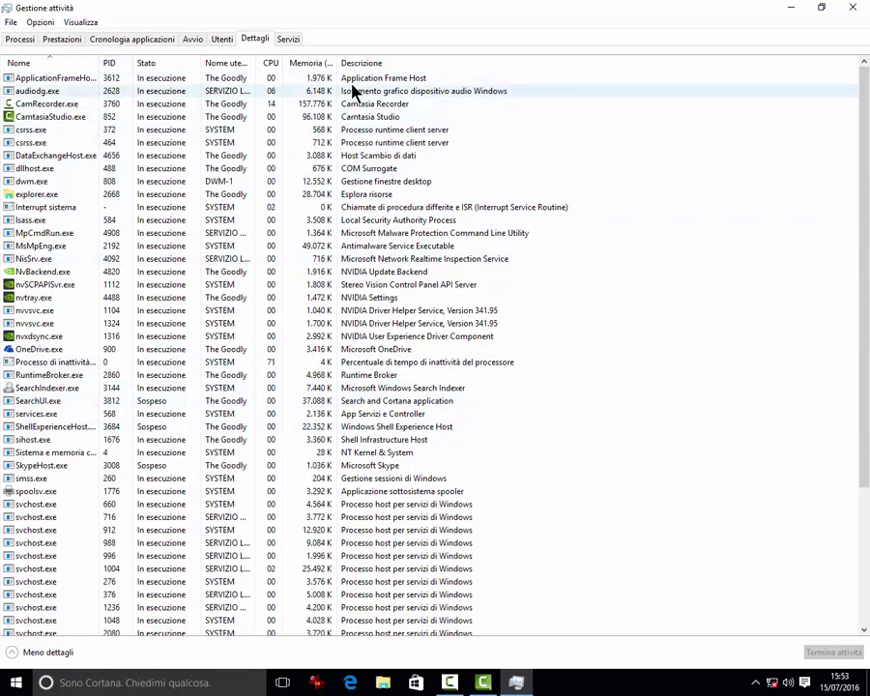
pyautogui.click(285, 39)
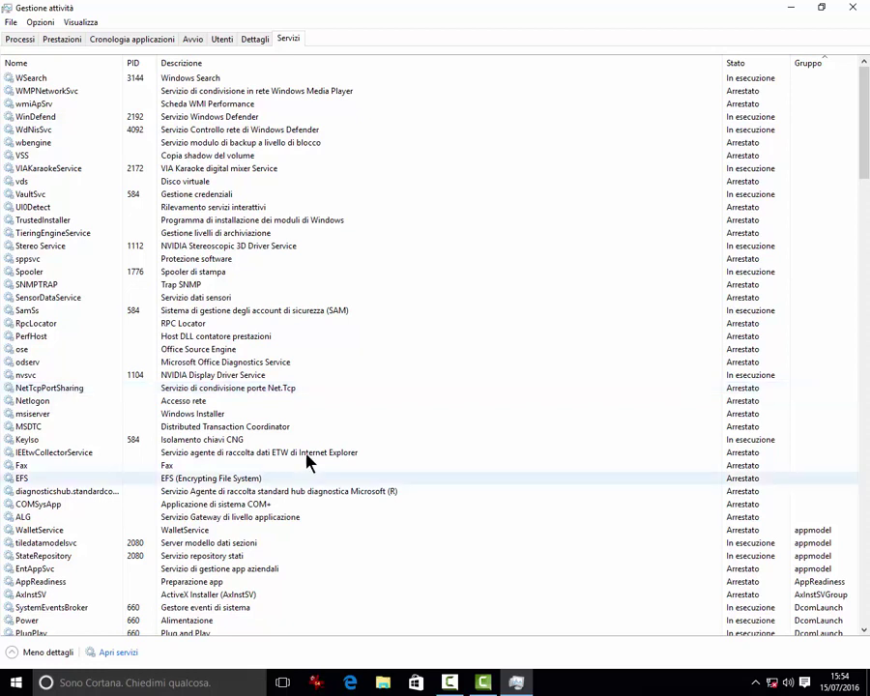
pyautogui.click(853, 7)
# Step: Open the Control Panel, look over all its items in large icons view, and close it
pyautogui.rightClick(3, 686)
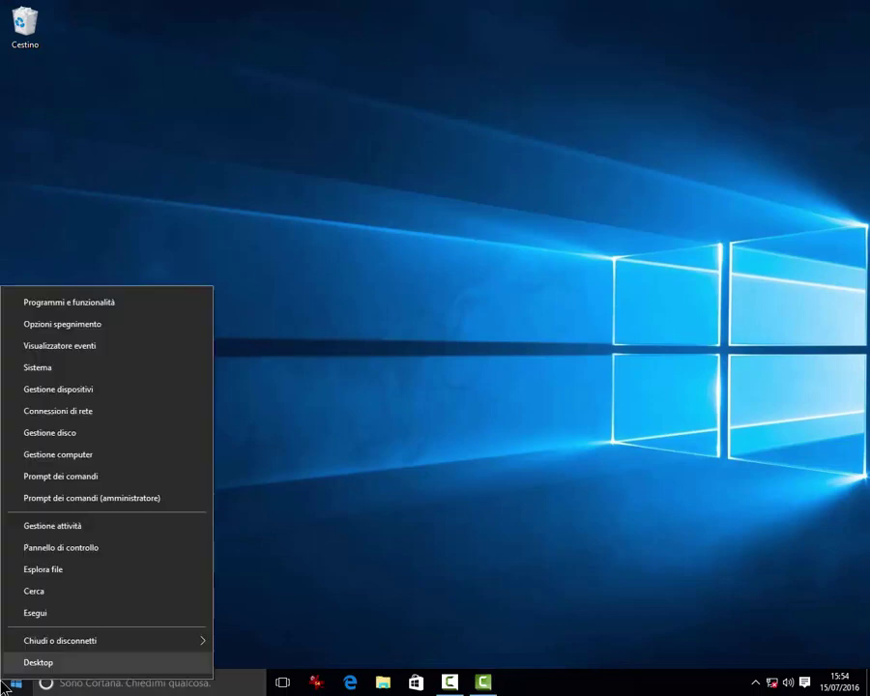
pyautogui.click(28, 549)
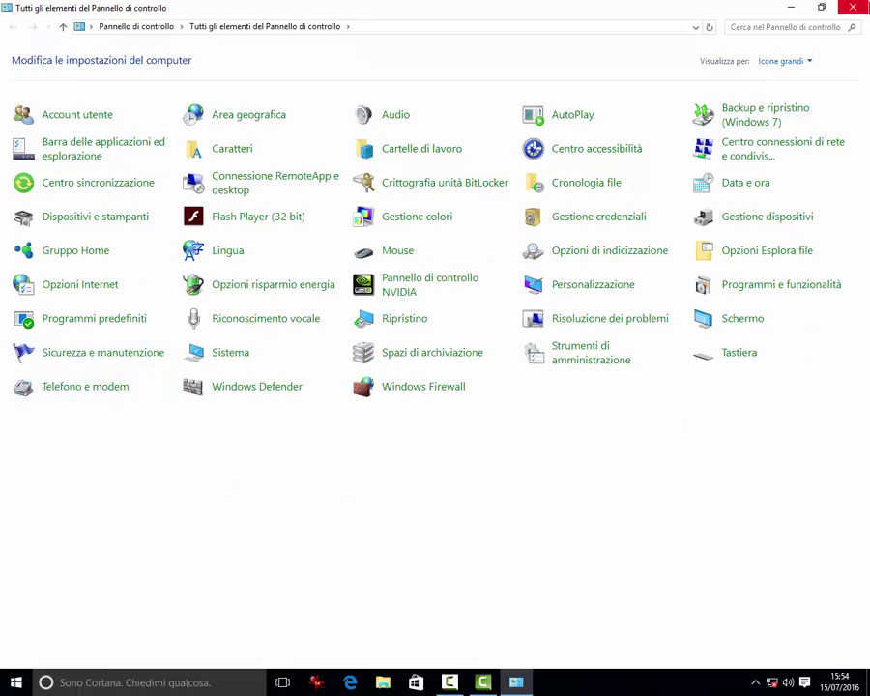
pyautogui.click(853, 8)
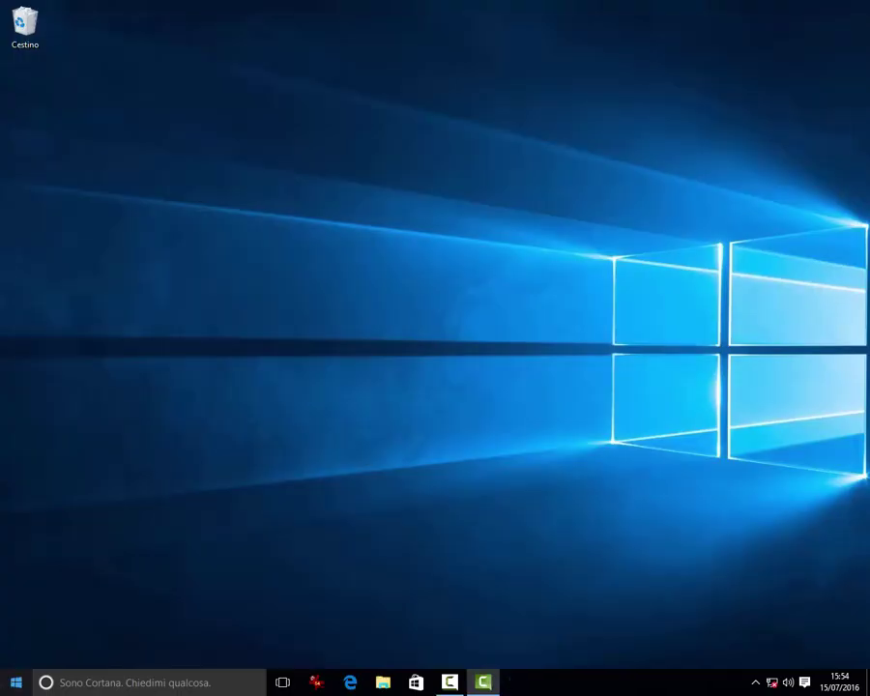
# Step: Open the Cortana search pane, view its introduction to what it can do, and dismiss it
pyautogui.rightClick(13, 685)
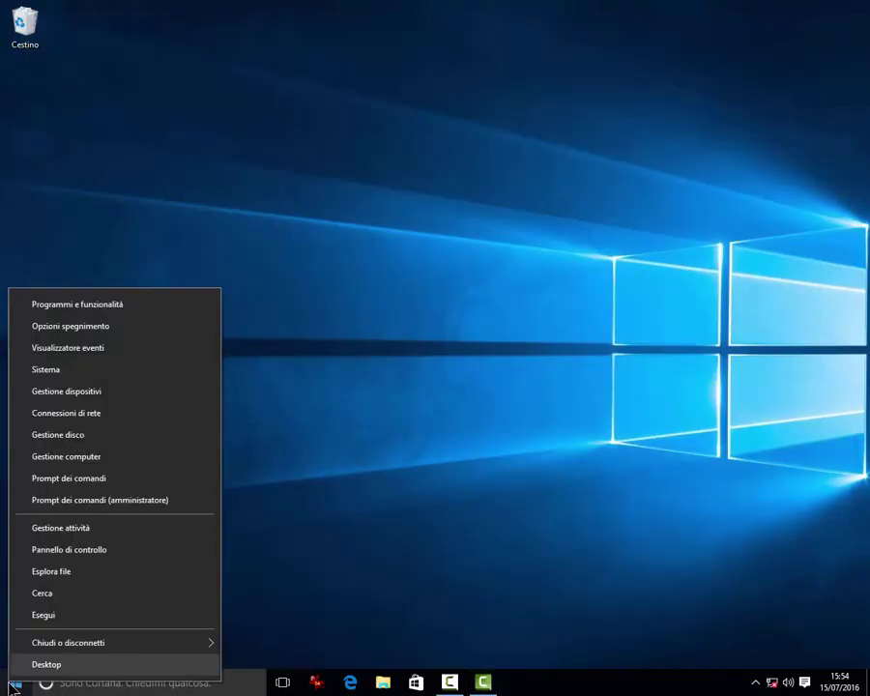
pyautogui.click(60, 604)
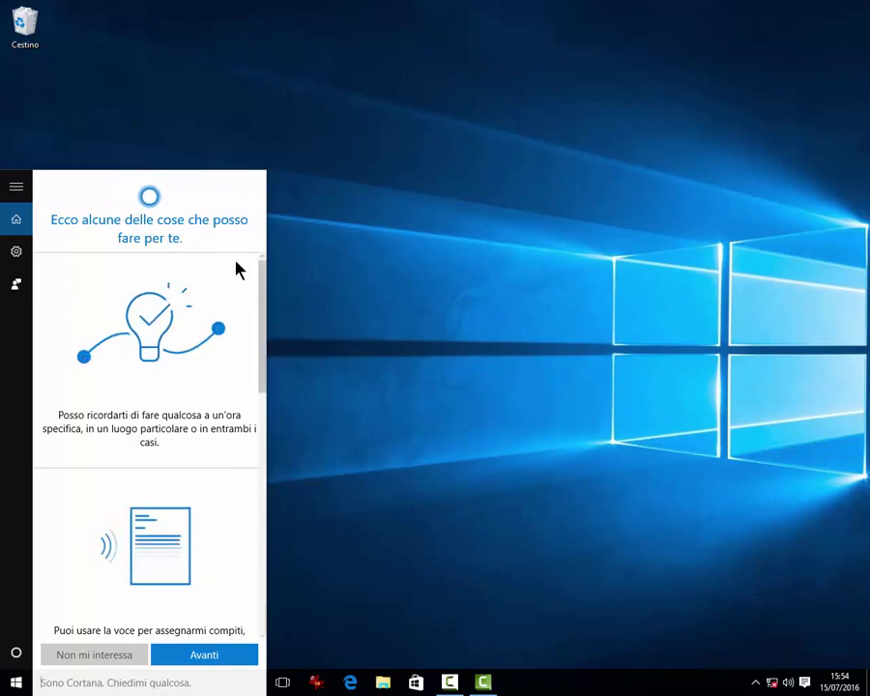
pyautogui.click(387, 471)
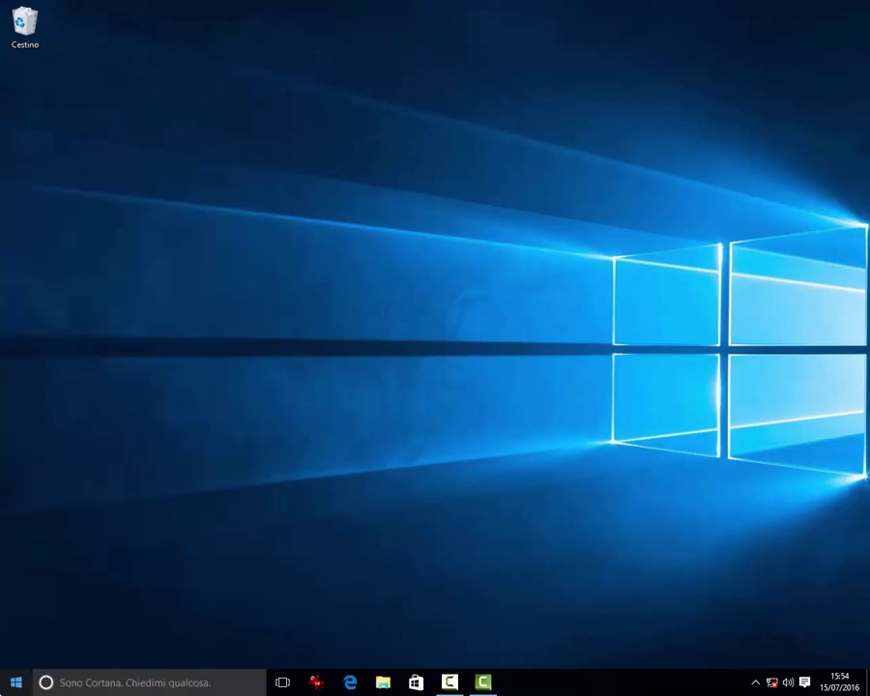
# Step: Run msconfig from the Run dialog, view the general startup selection in System Configuration, and cancel without changes
pyautogui.rightClick(16, 682)
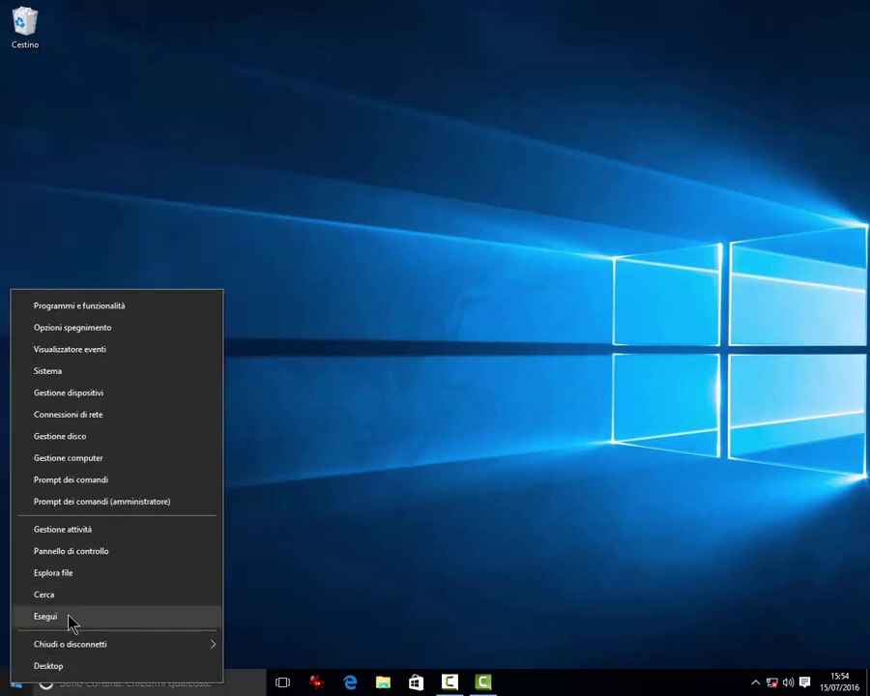
pyautogui.click(67, 618)
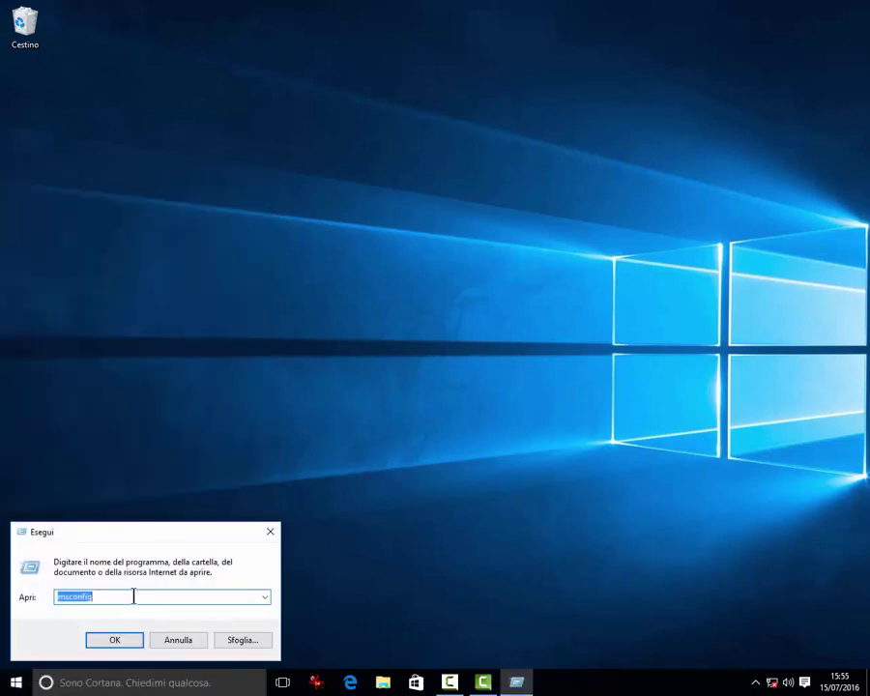
pyautogui.moveTo(134, 597); pyautogui.dragTo(49, 597)
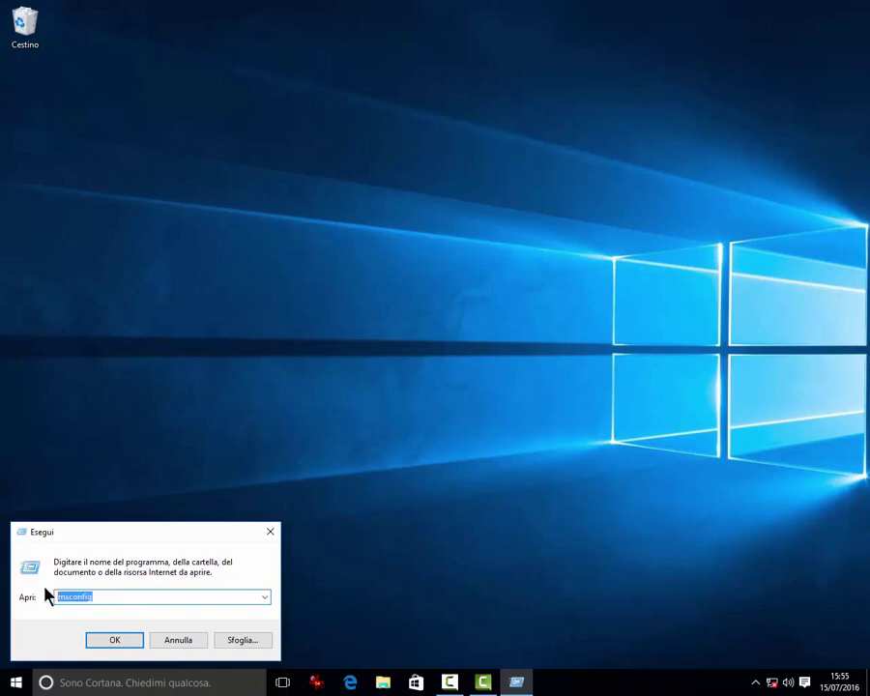
pyautogui.click(115, 640)
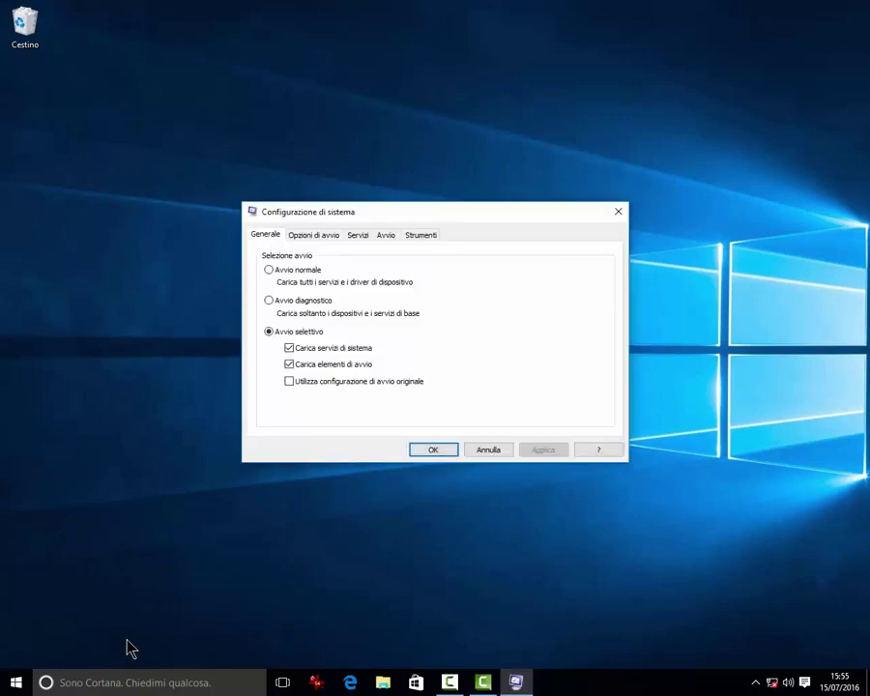
pyautogui.click(484, 450)
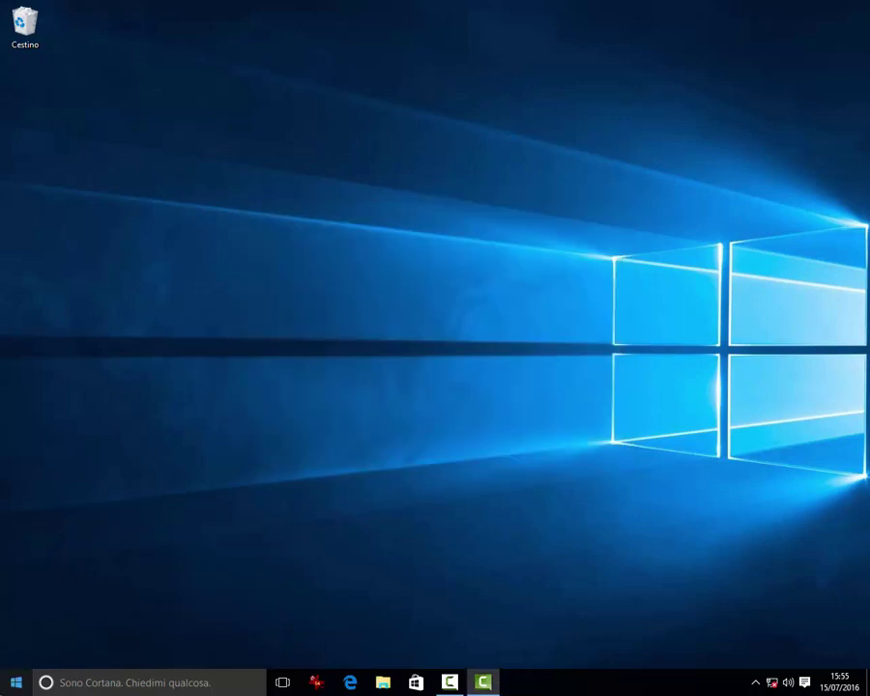
# Step: View the sign-out, sleep, shut-down and restart choices, and return to the desktop with the Desktop command
pyautogui.rightClick(16, 682)
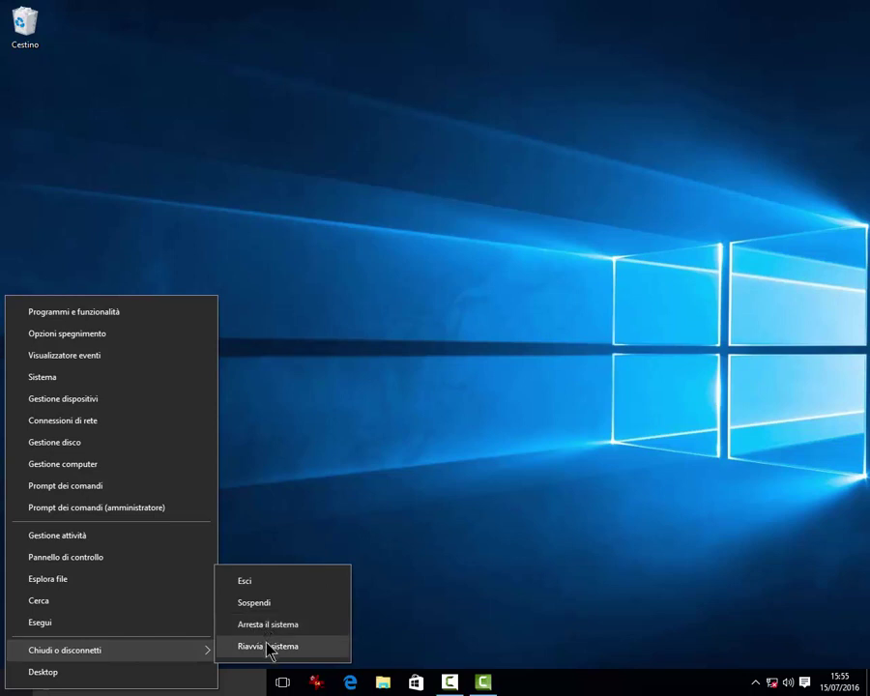
pyautogui.click(41, 672)
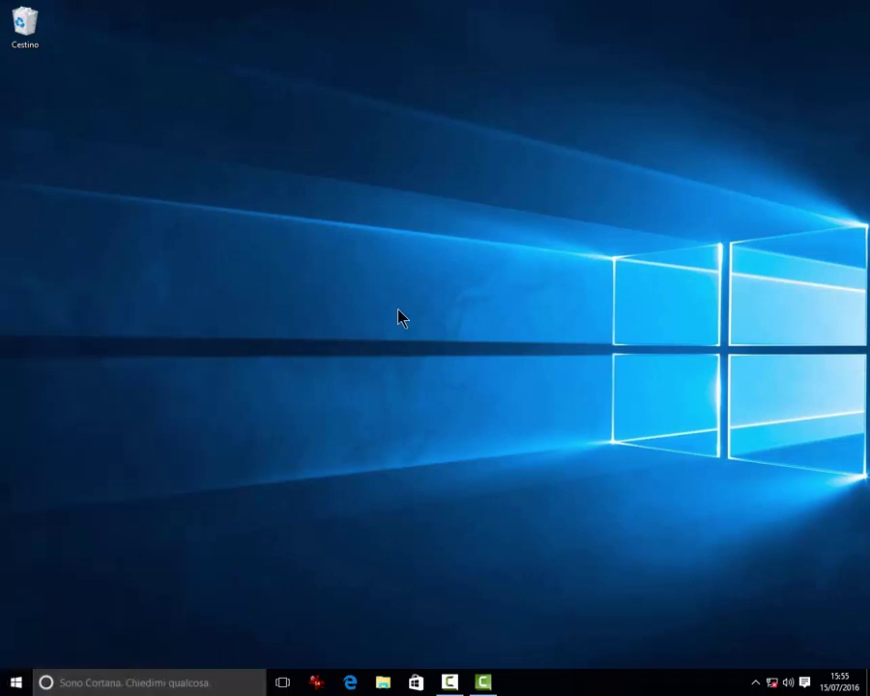